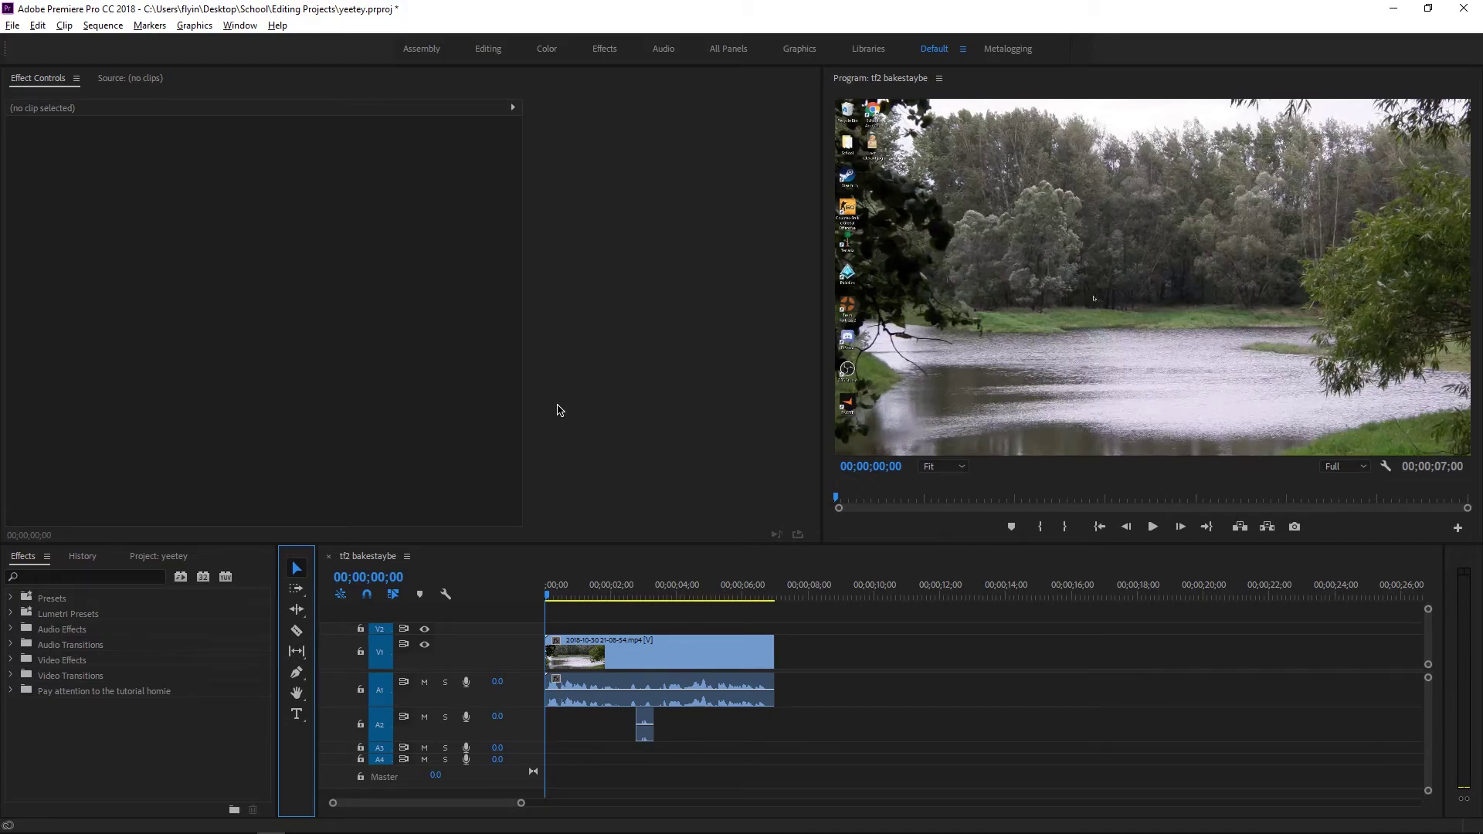
Play back the gameplay clip and return the playhead to about 00;00;01;03.
key("space")
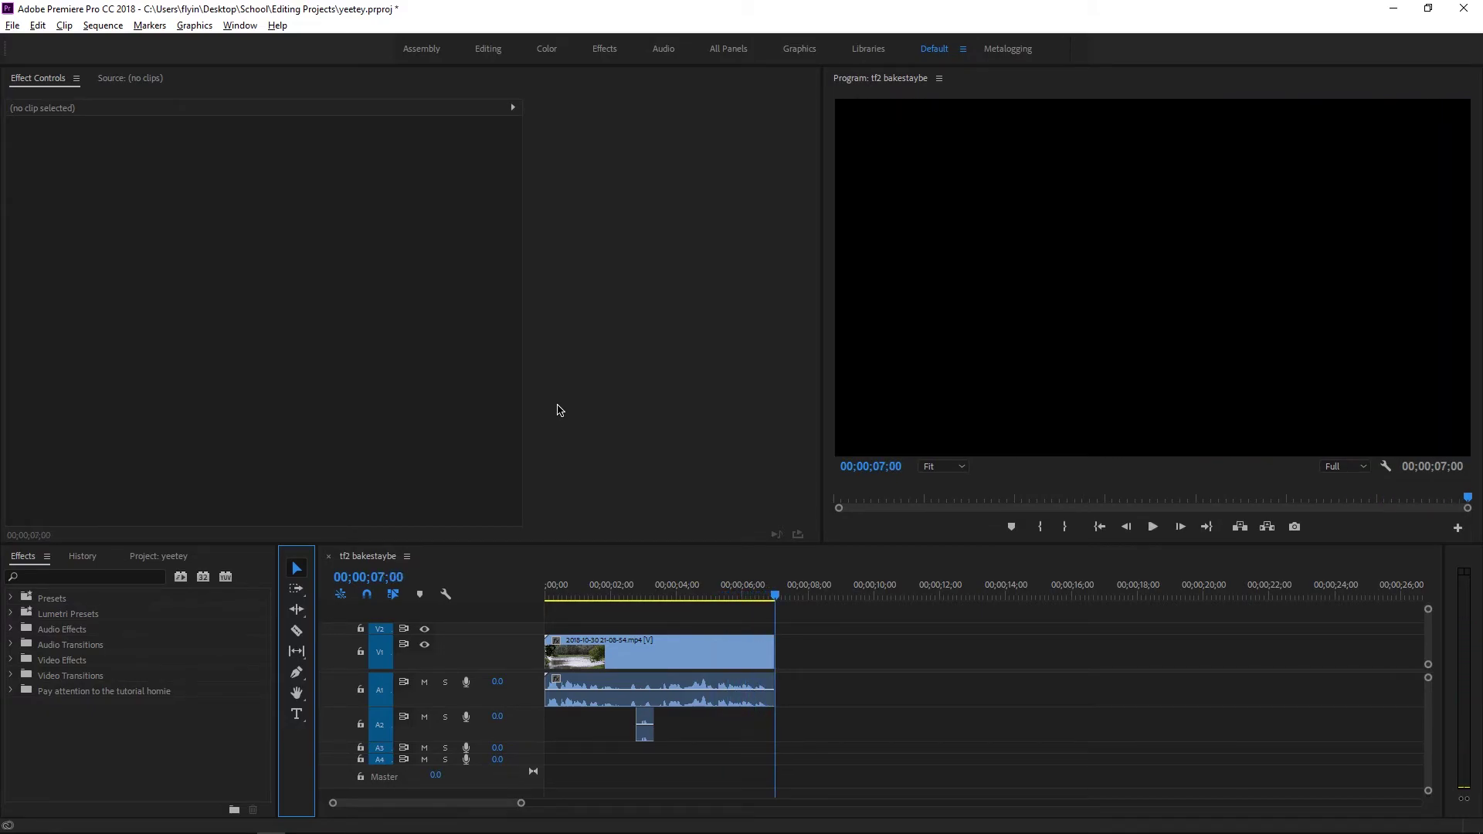
left_click_drag(640, 590, 524, 592)
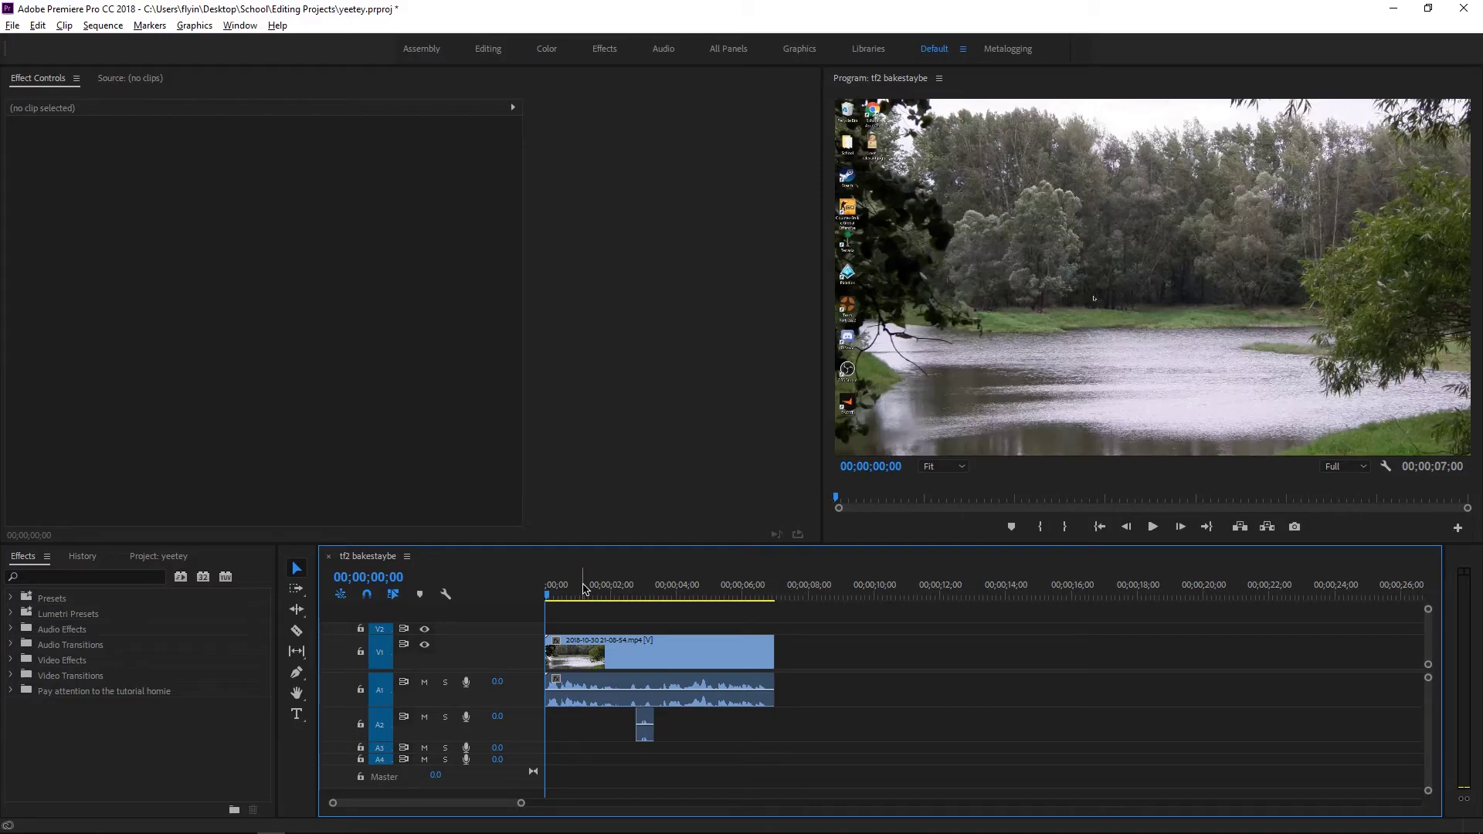
key("space")
key("space")
left_click_drag(591, 600, 579, 599)
Razor the river clip and its audio at 00;00;01;02 and 00;00;03;28, then select the middle piece.
key("c")
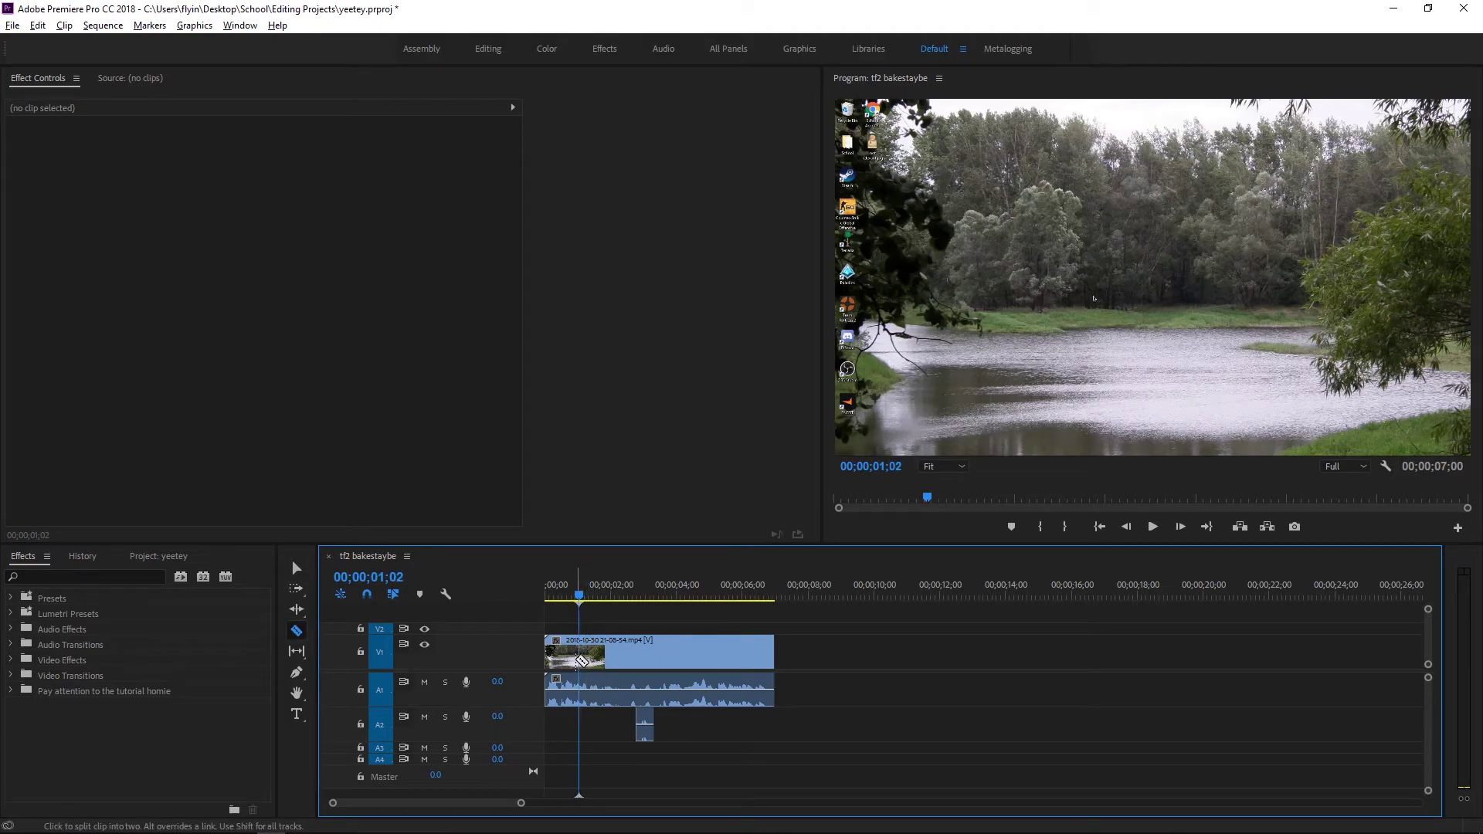
left_click(581, 658)
key("space")
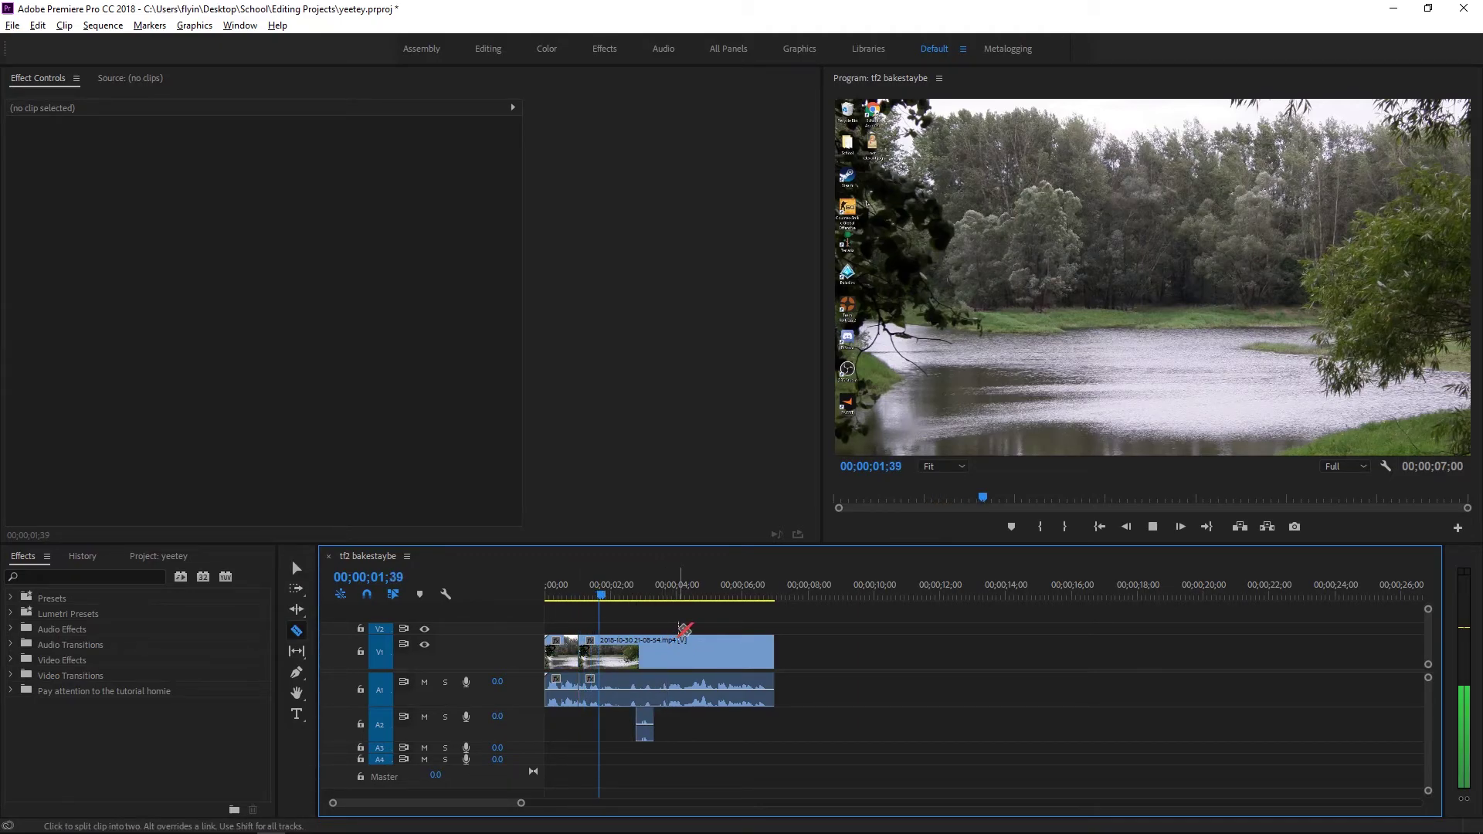
key("space")
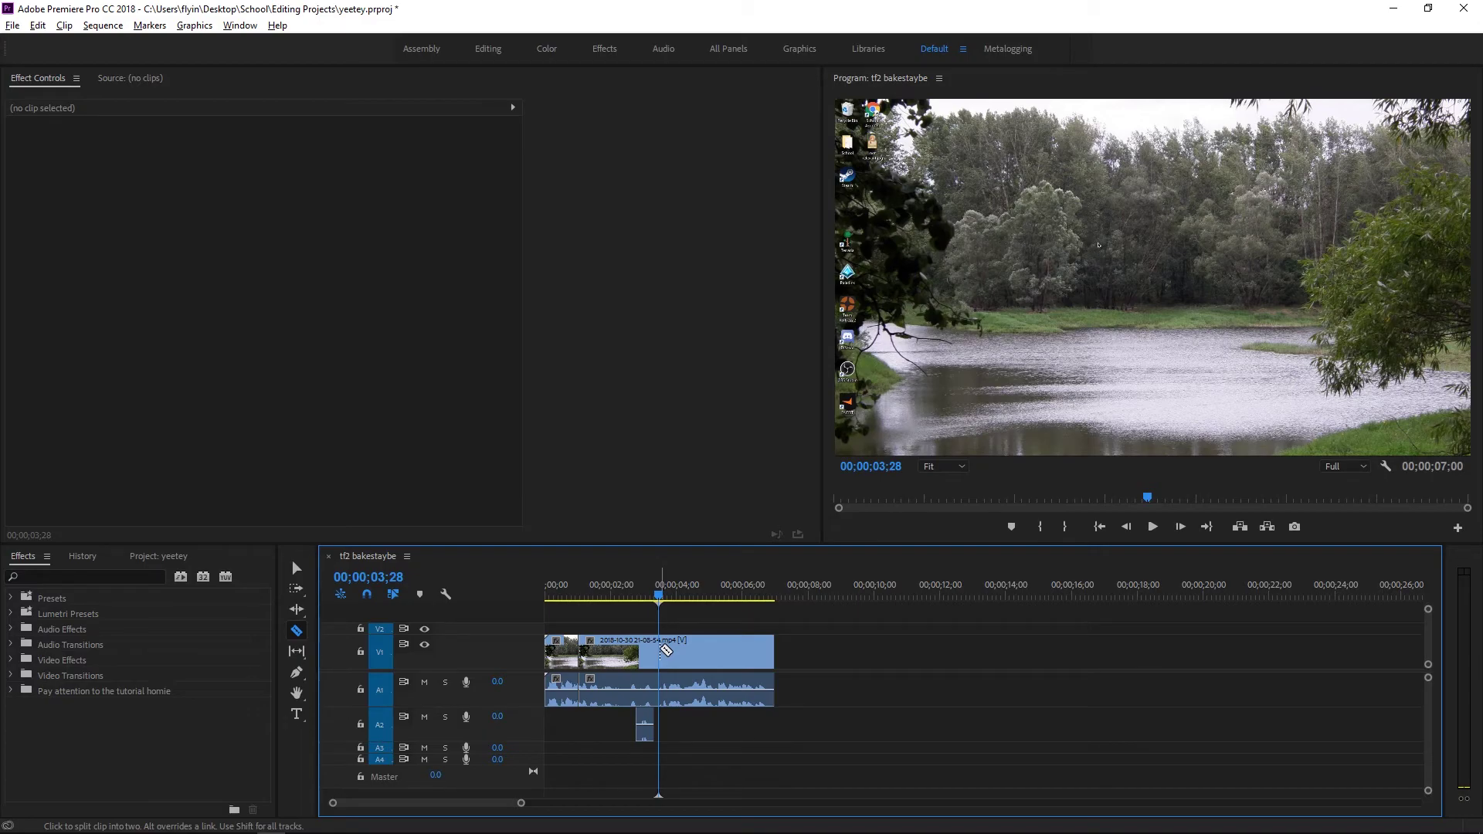
left_click(666, 651)
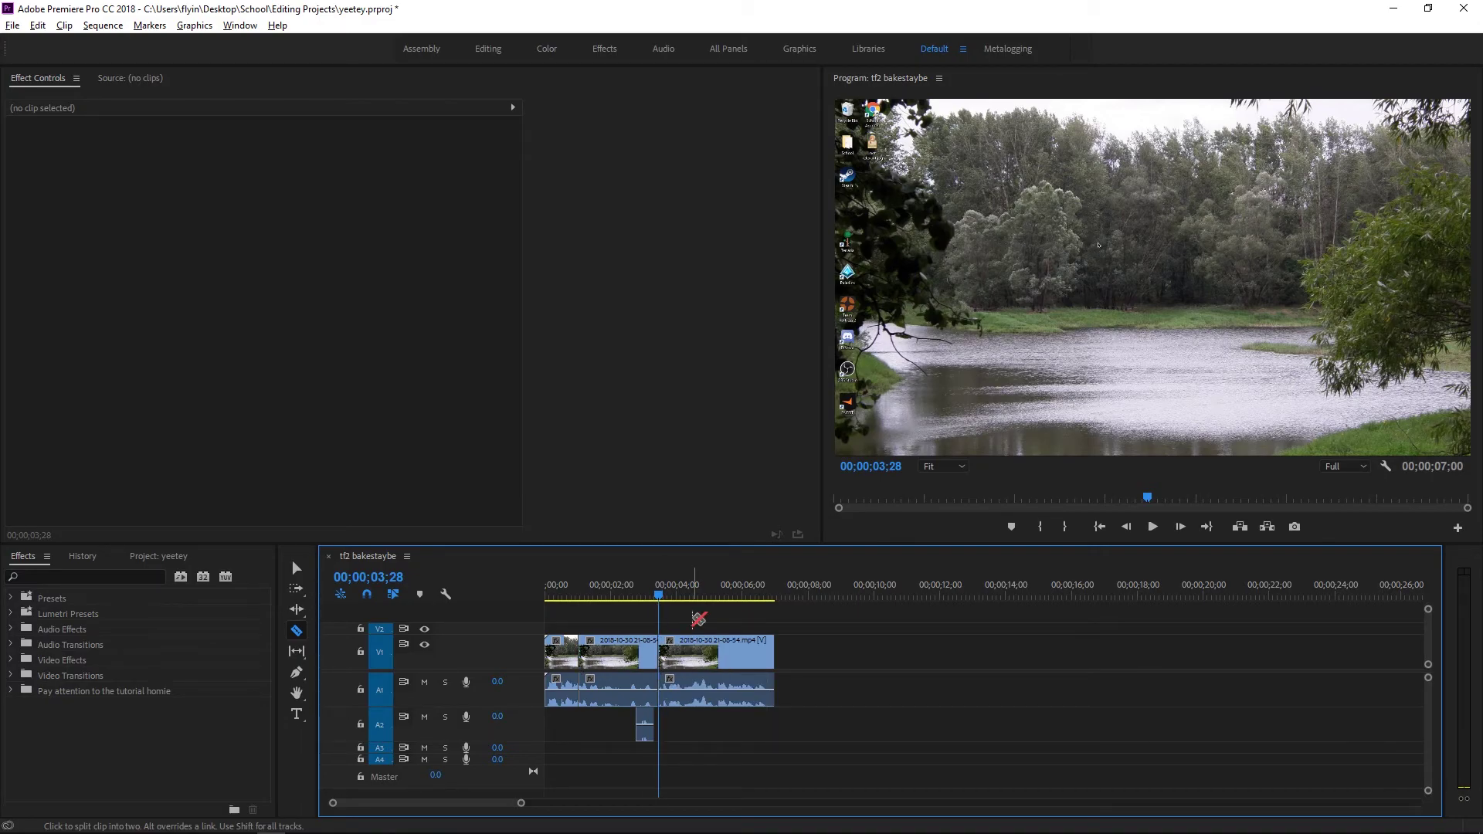
key("v")
left_click(558, 591)
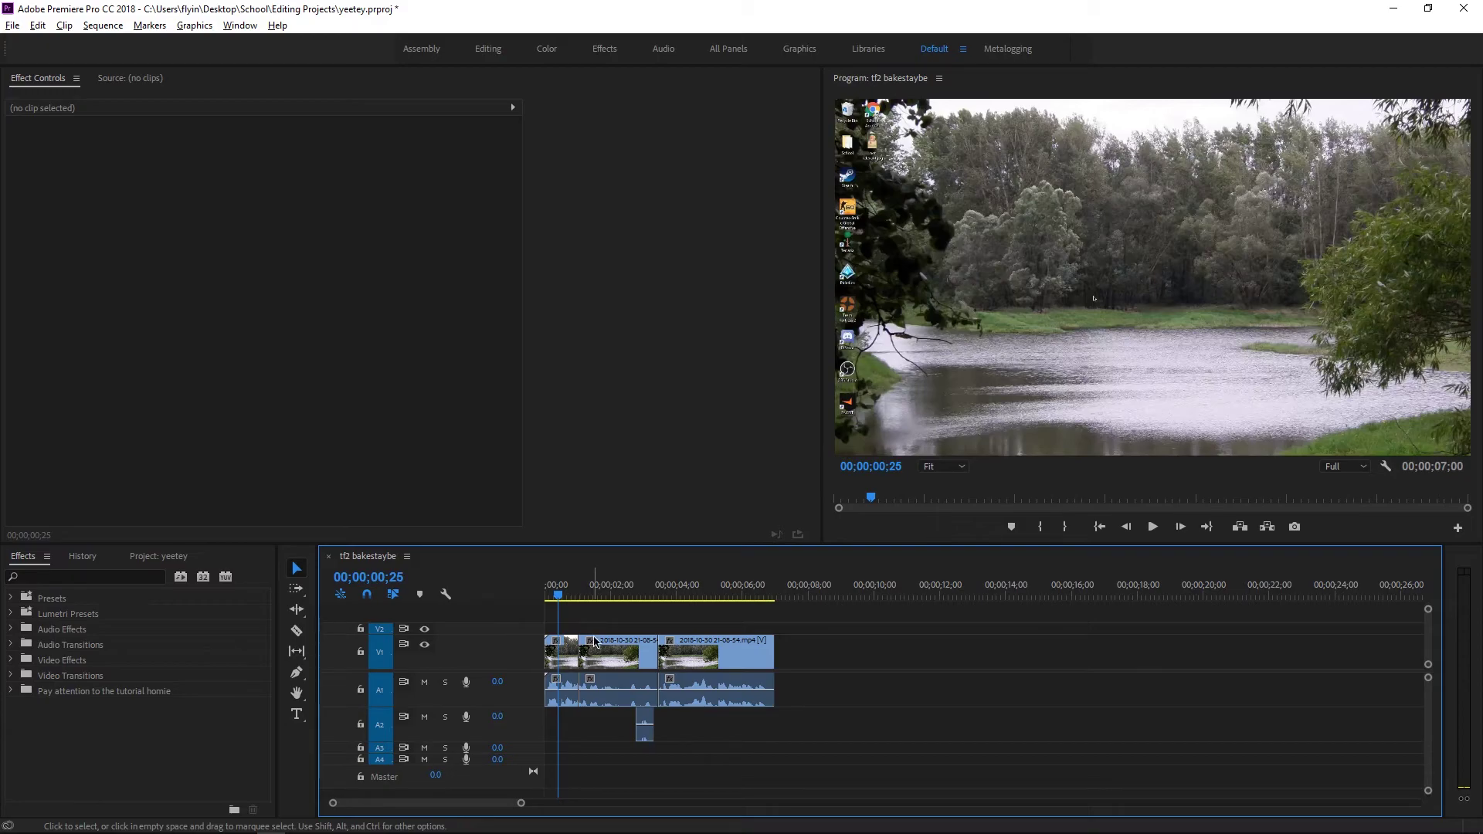
left_click(596, 641)
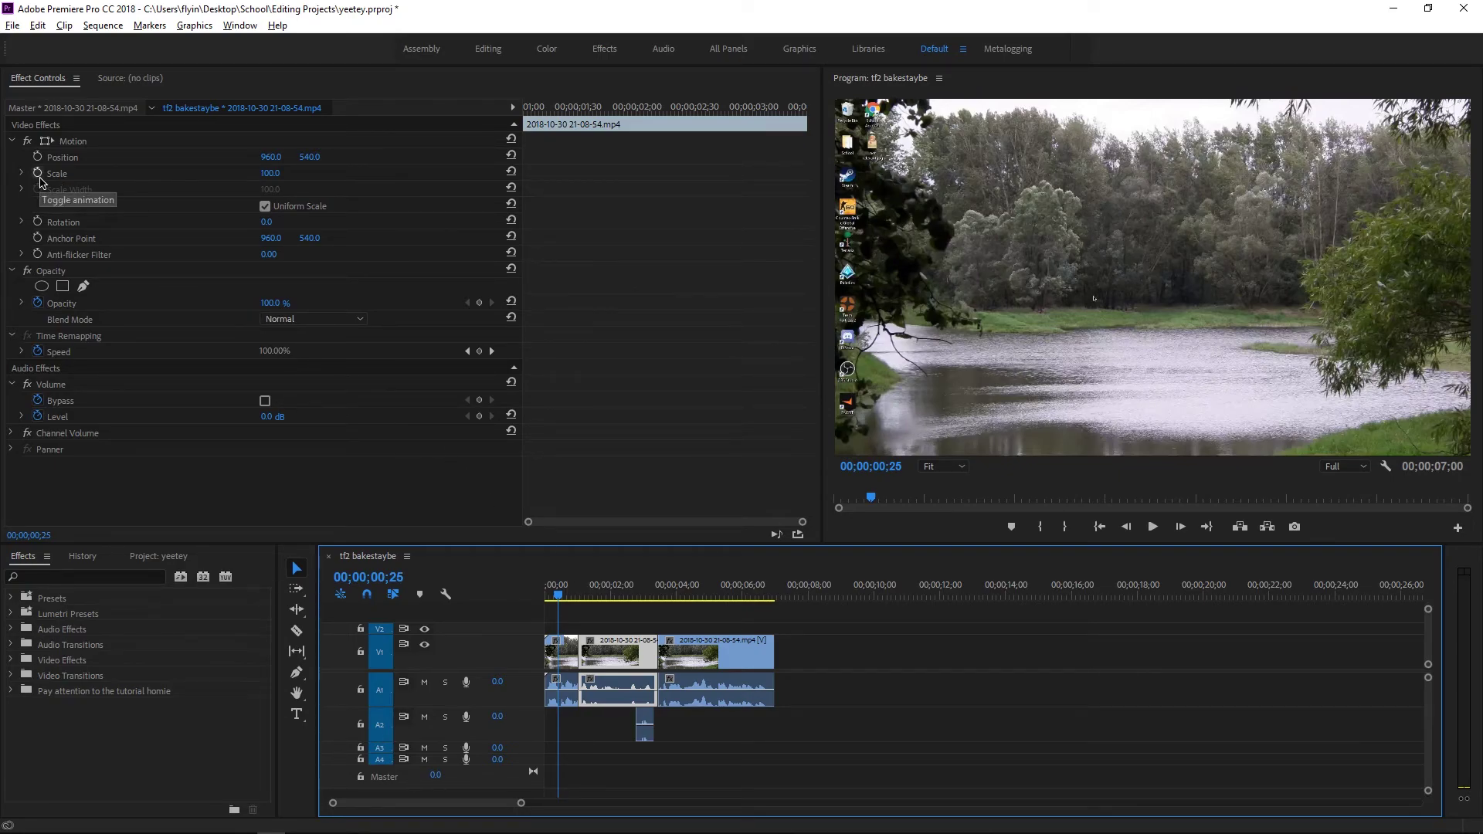
Turn on Scale and Position animation for the middle clip and add a Position keyframe at 00;00;01;15.
left_click(37, 173)
left_click(37, 157)
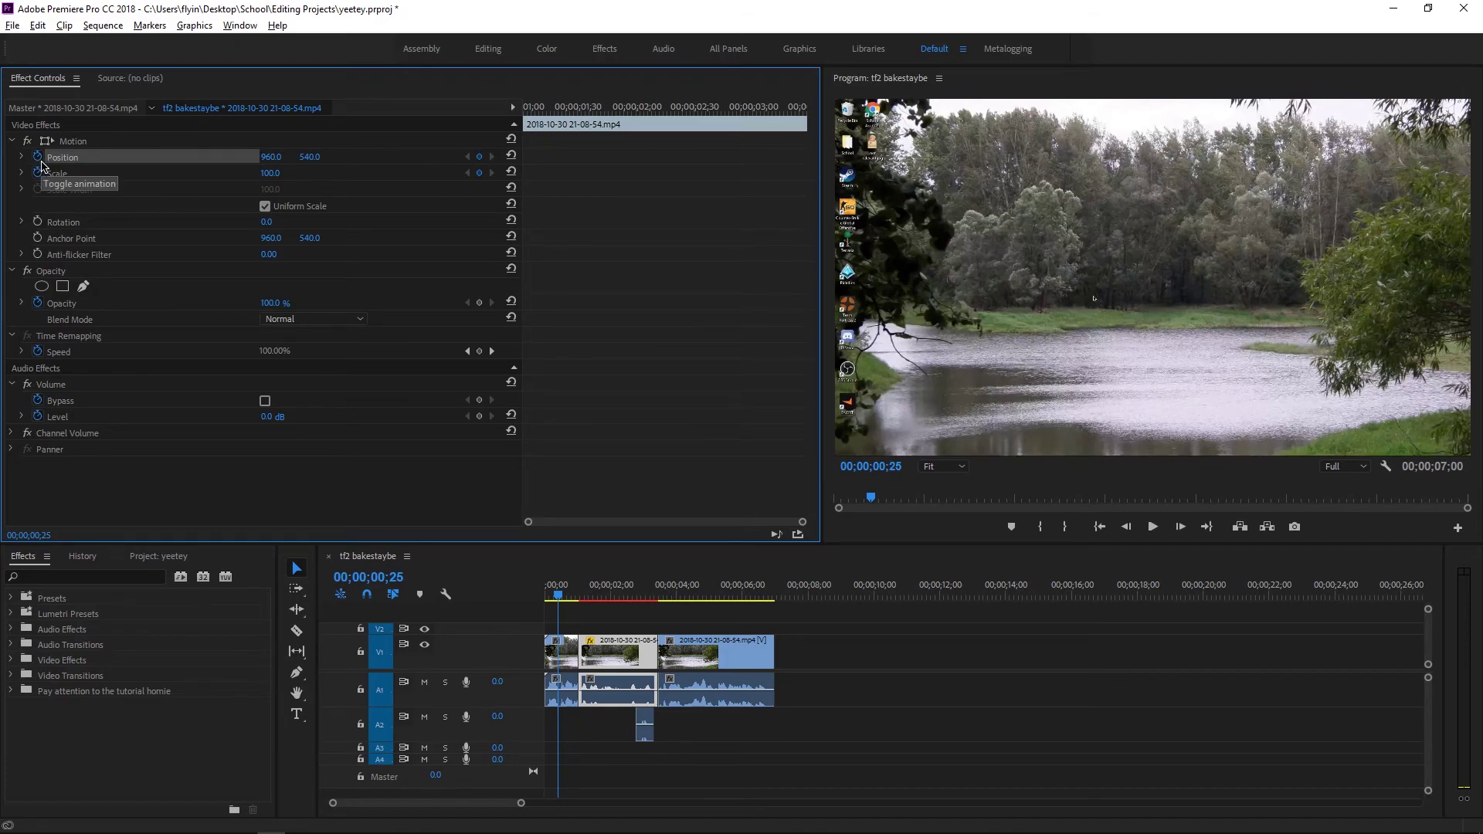
left_click(586, 595)
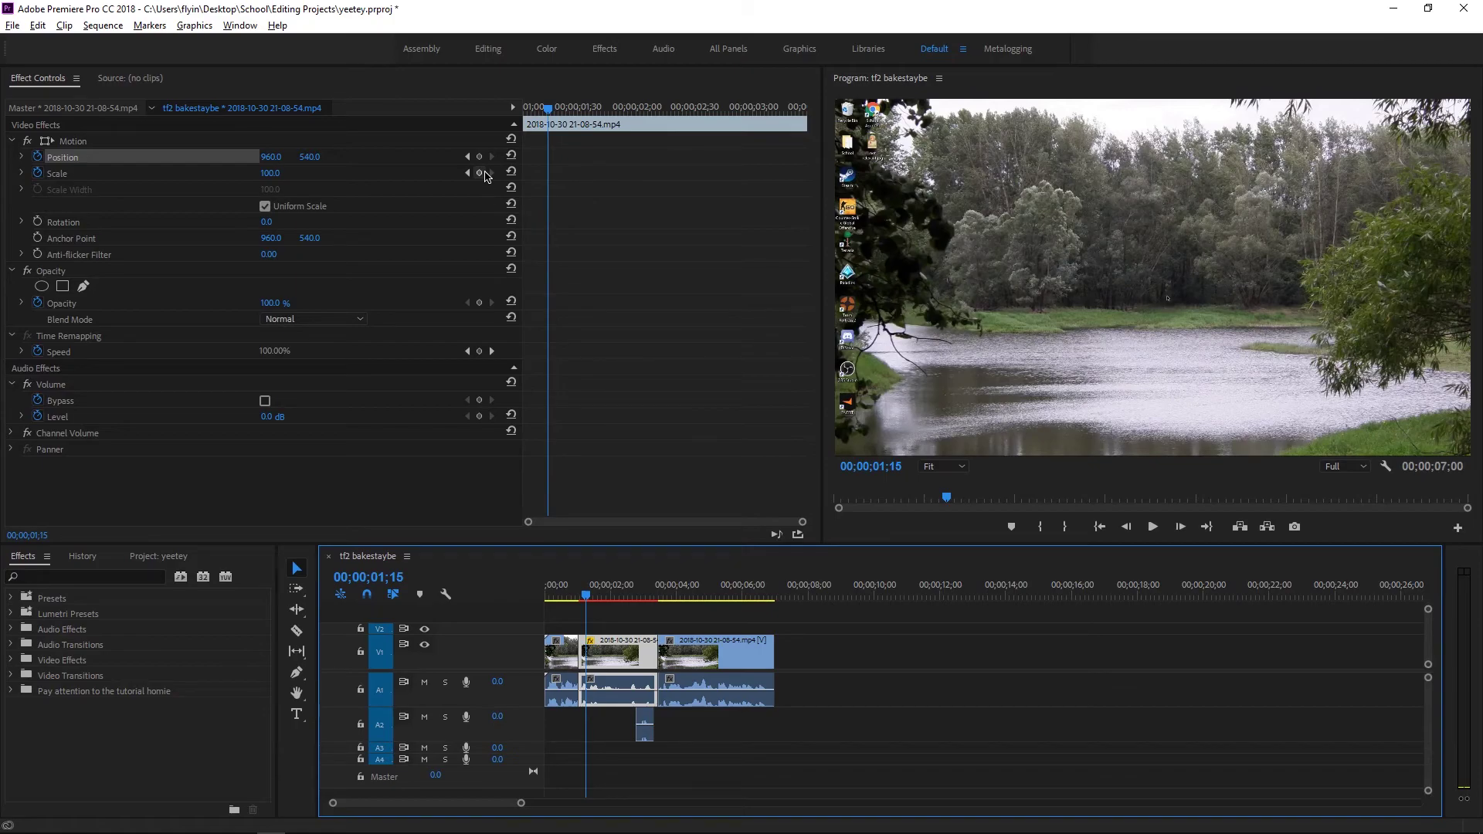
left_click(479, 156)
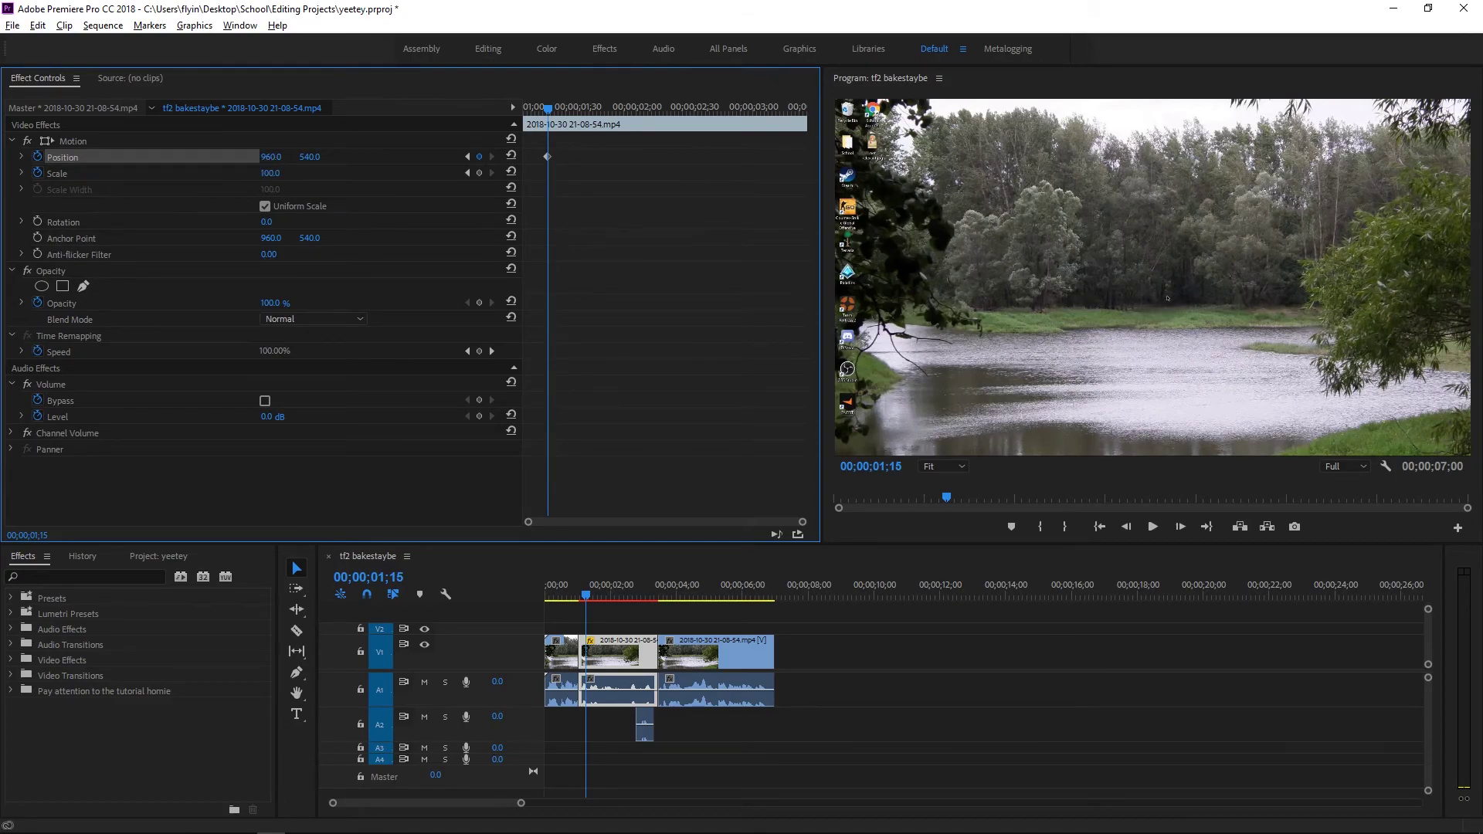
Try a Position pan to about X 1239 at 00;00;01;28 and preview it.
left_click_drag(271, 157, 401, 157)
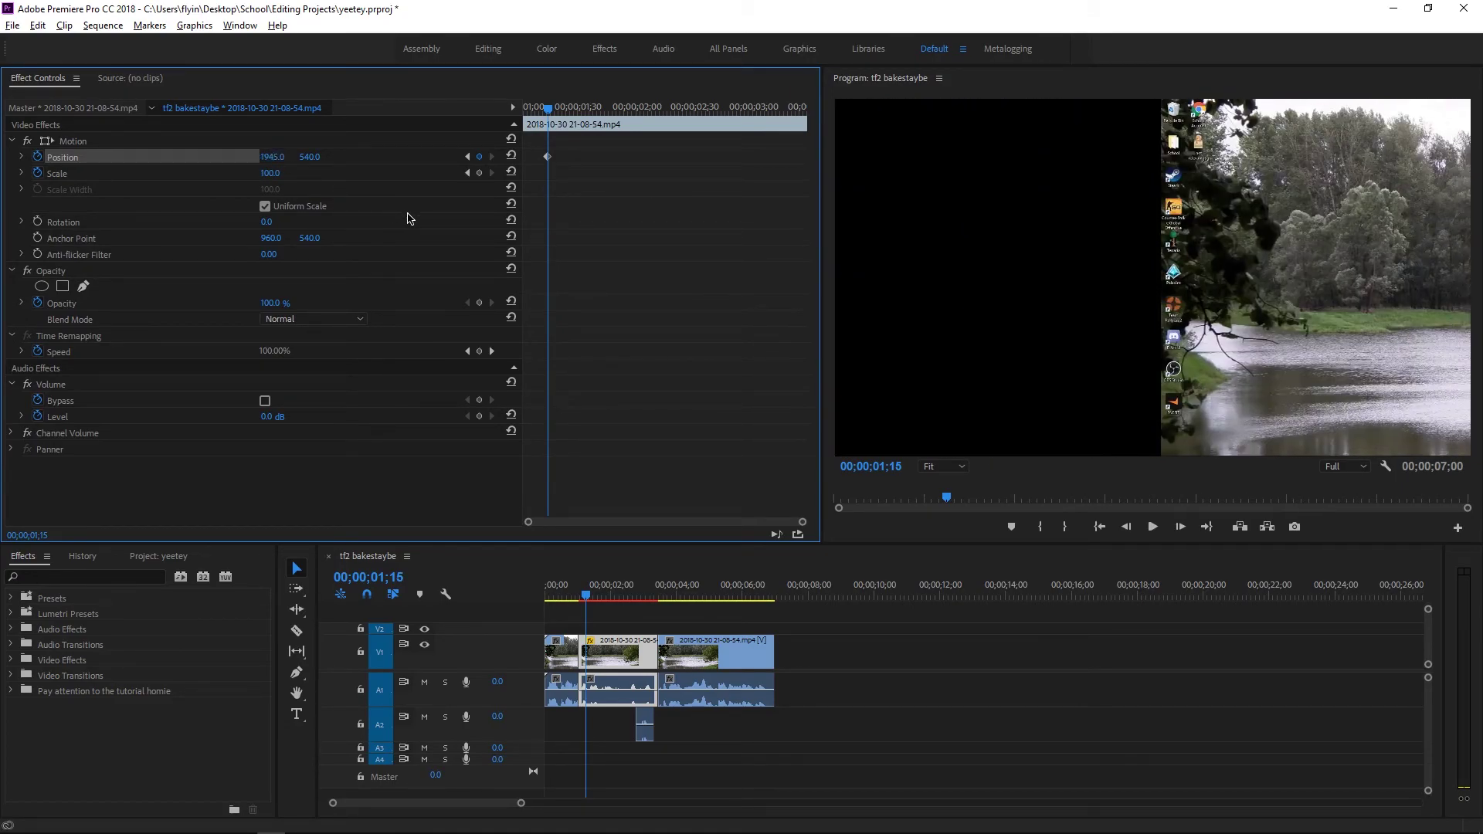
key("ctrl+z")
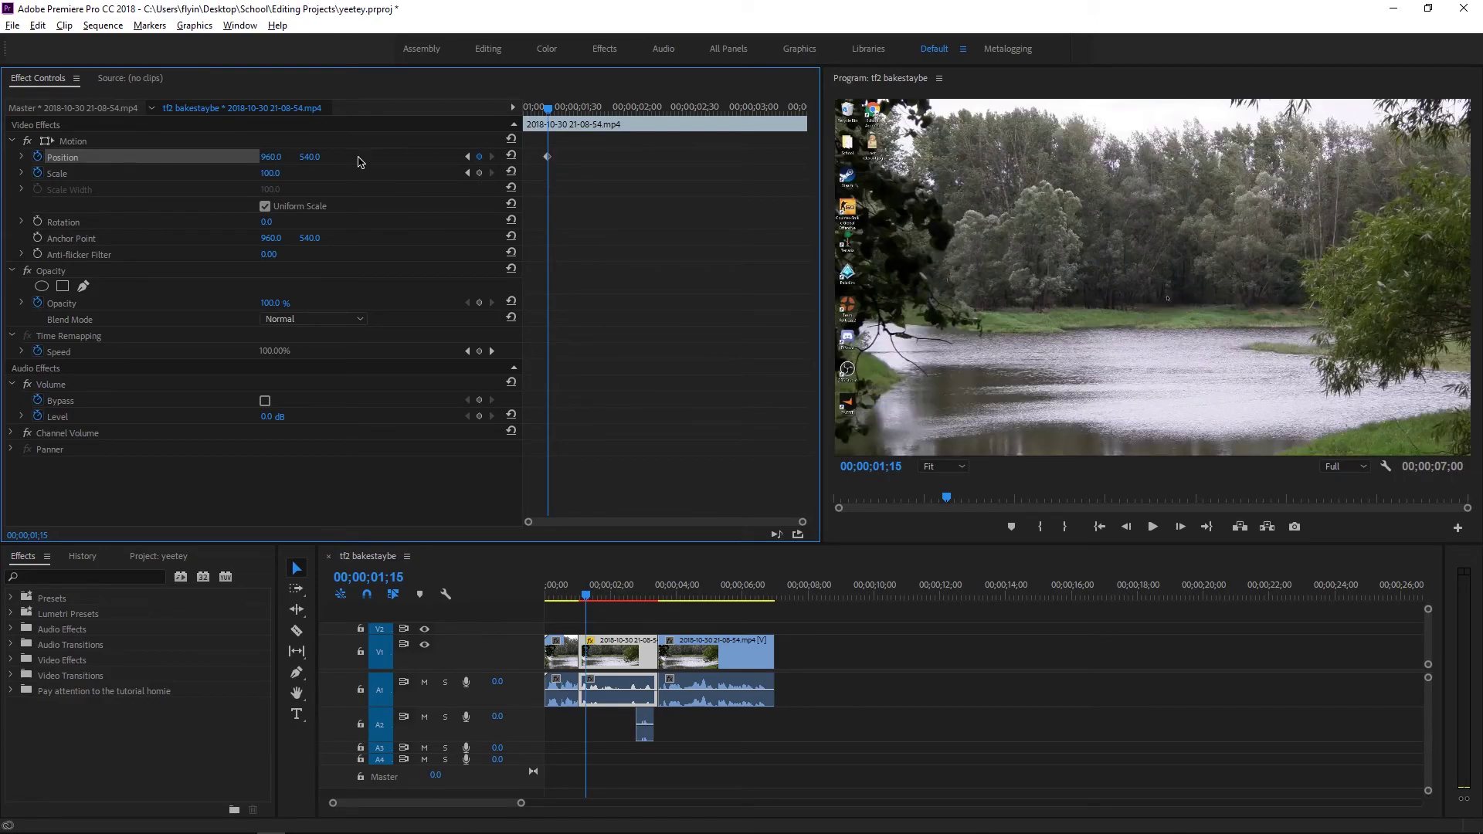
left_click(569, 113)
left_click(572, 112)
left_click_drag(270, 157, 277, 157)
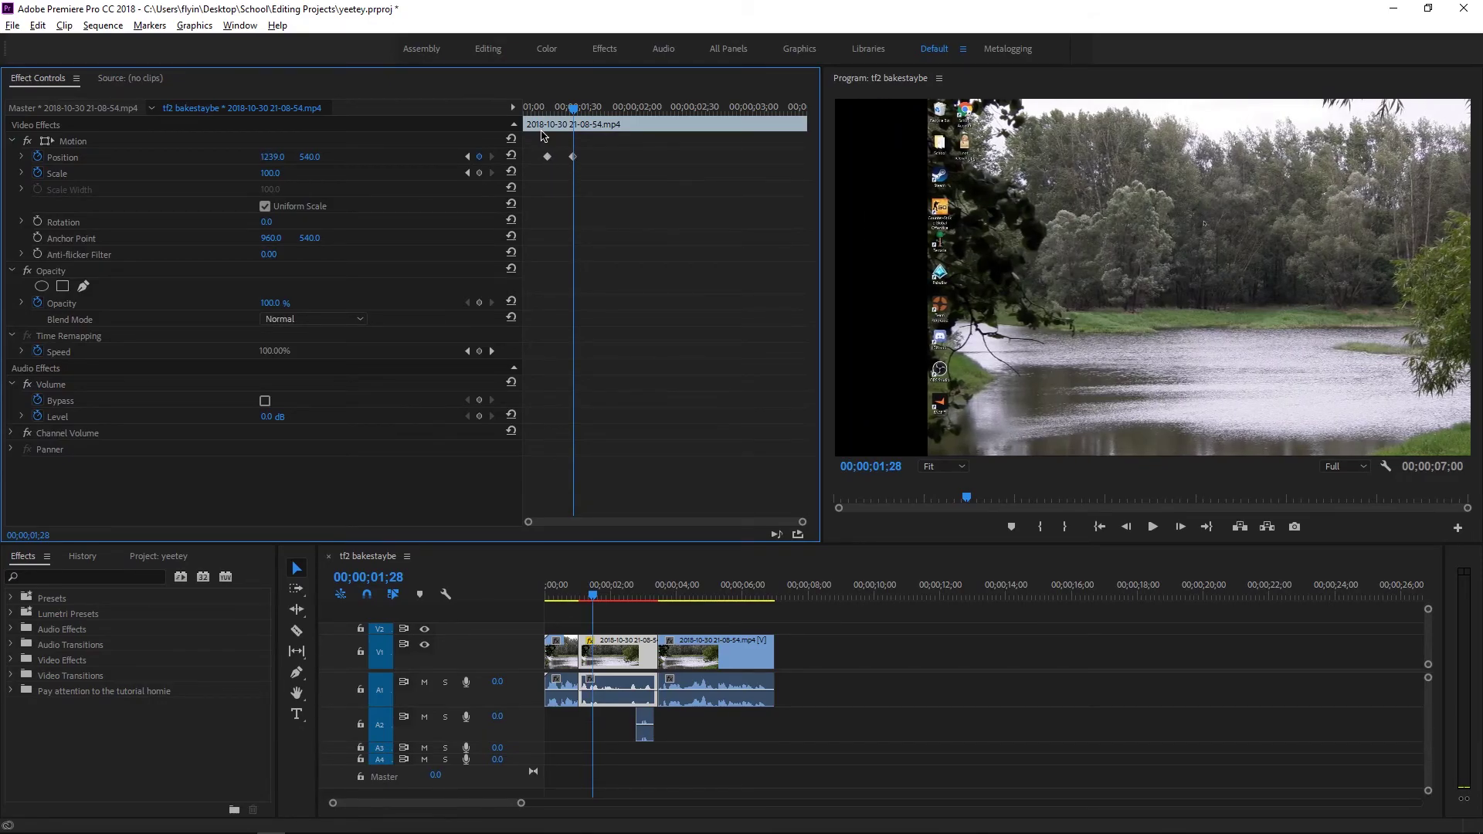
left_click(541, 108)
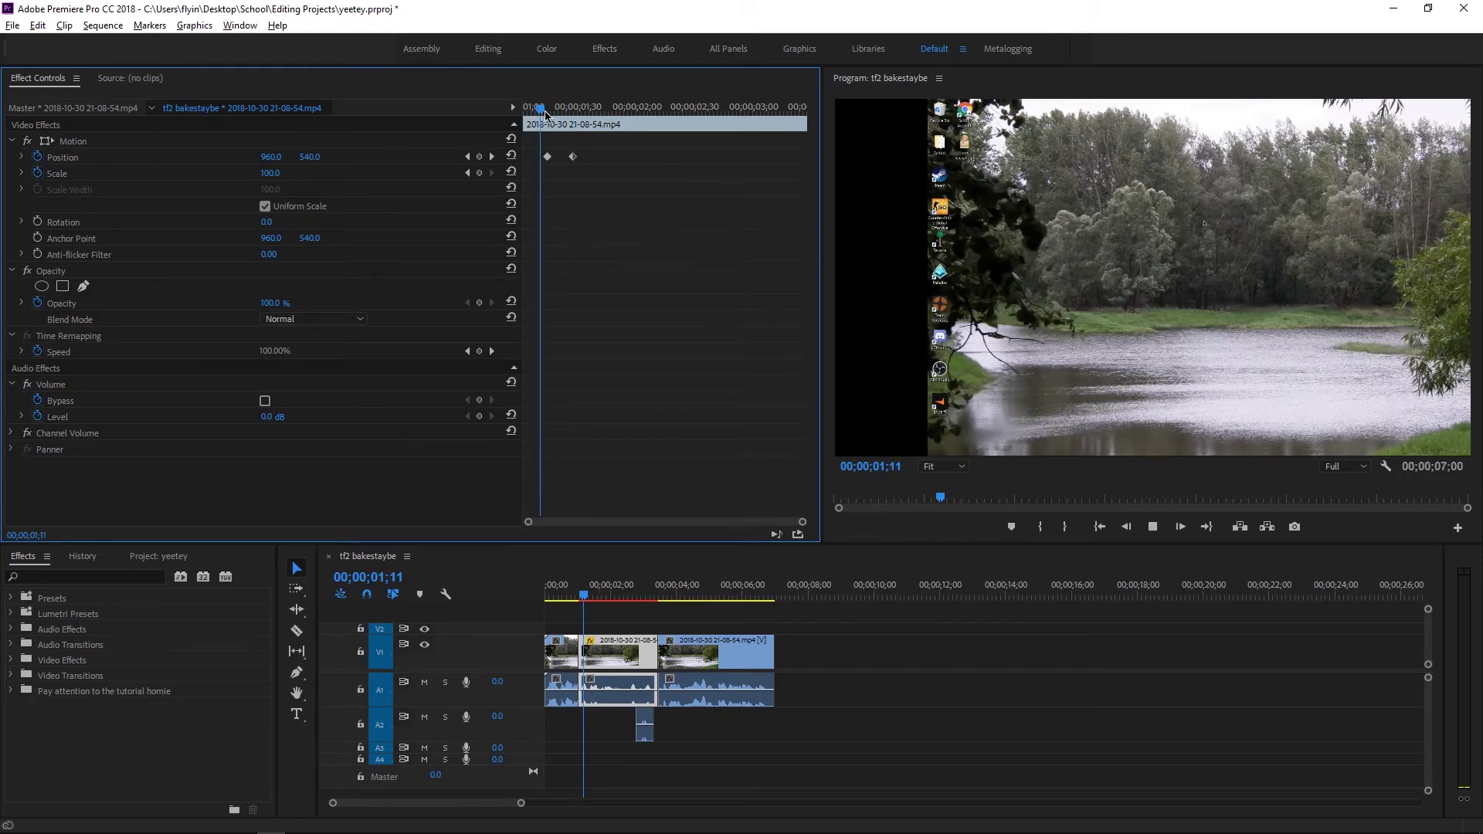
key("space")
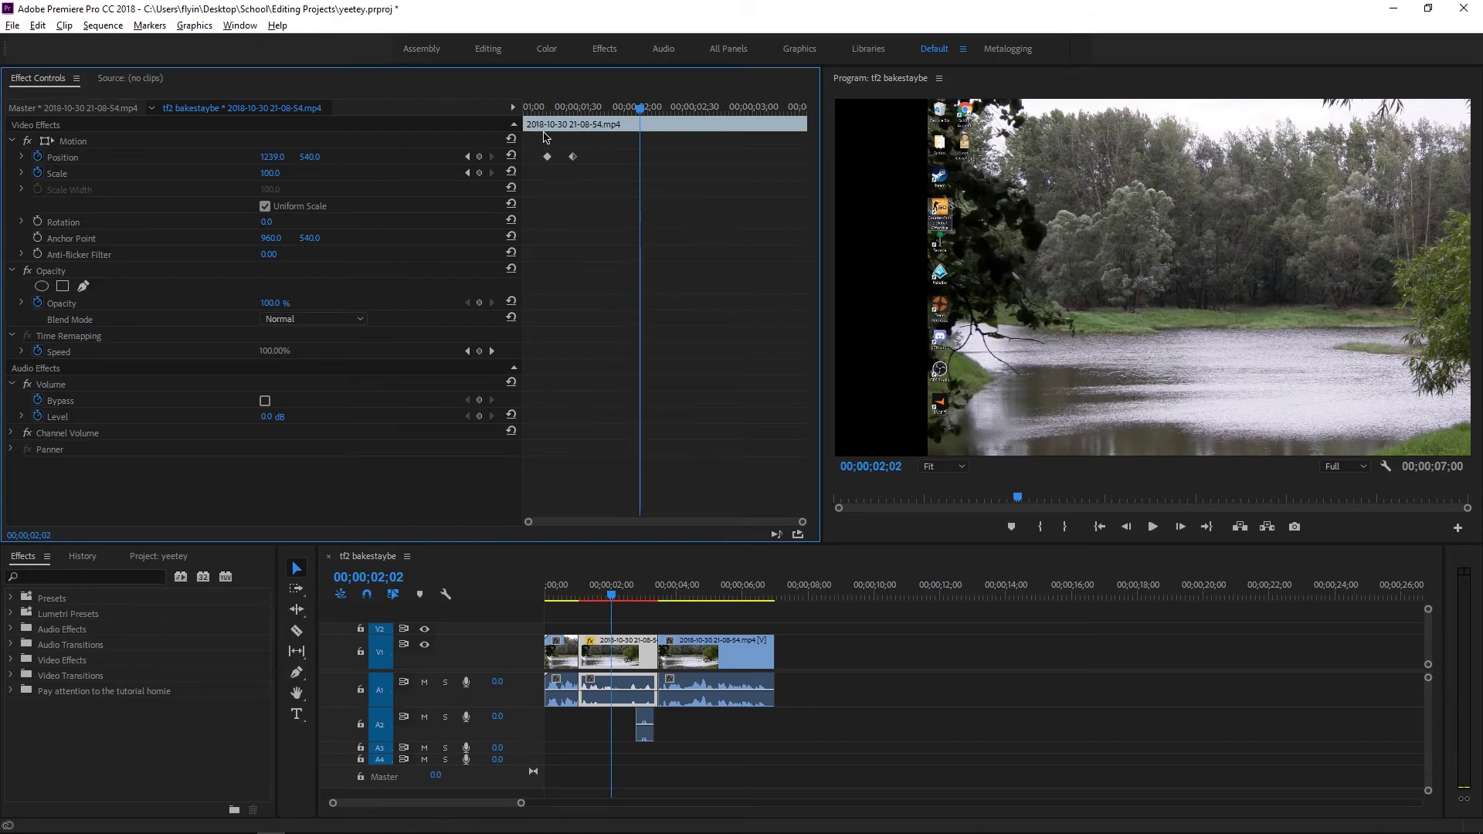
Delete the trial Position keyframes and return to the middle clip's first frame.
left_click_drag(546, 137, 623, 165)
key("Up")
key("Delete")
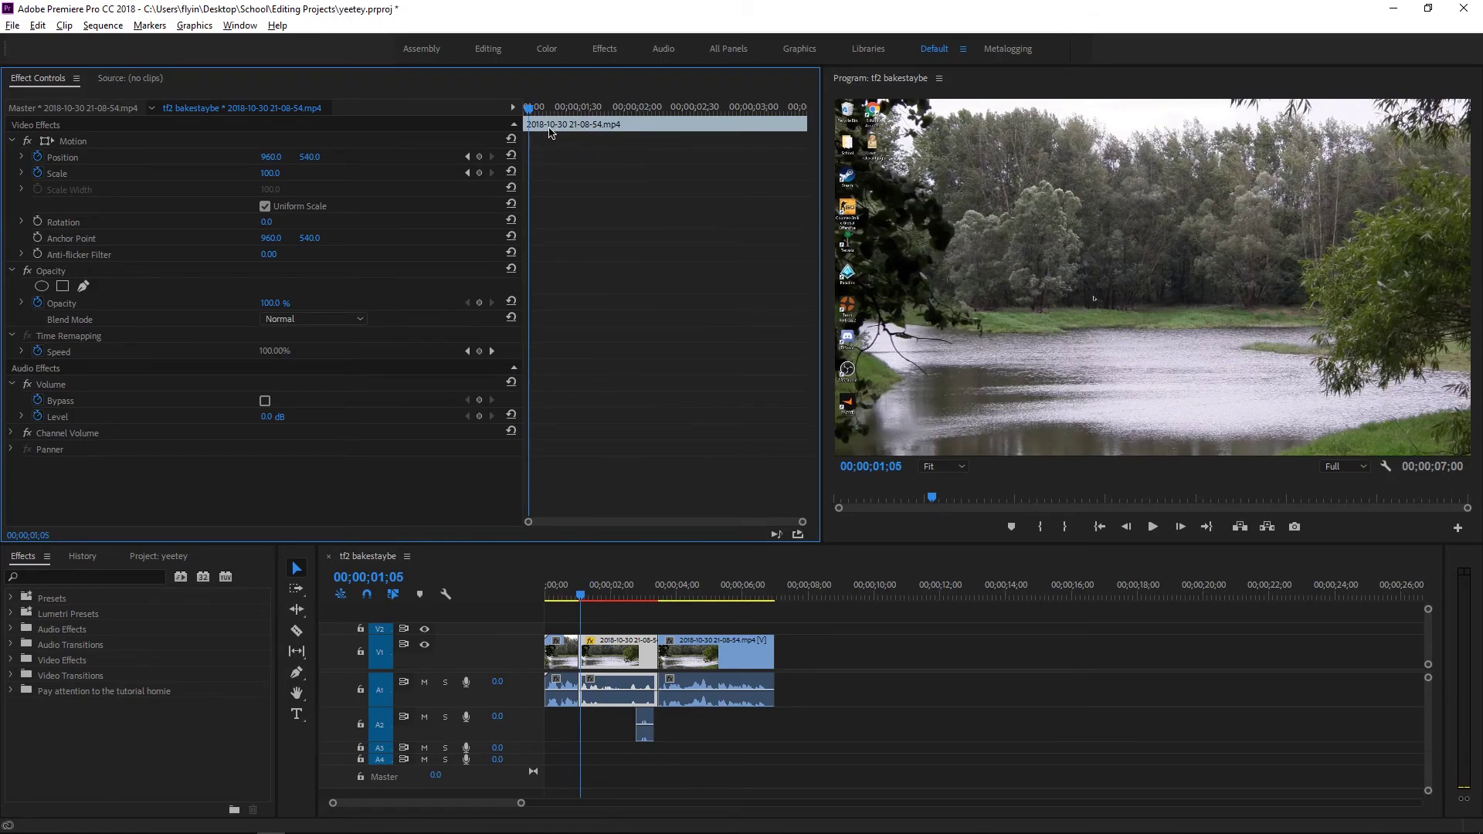
key("Left")
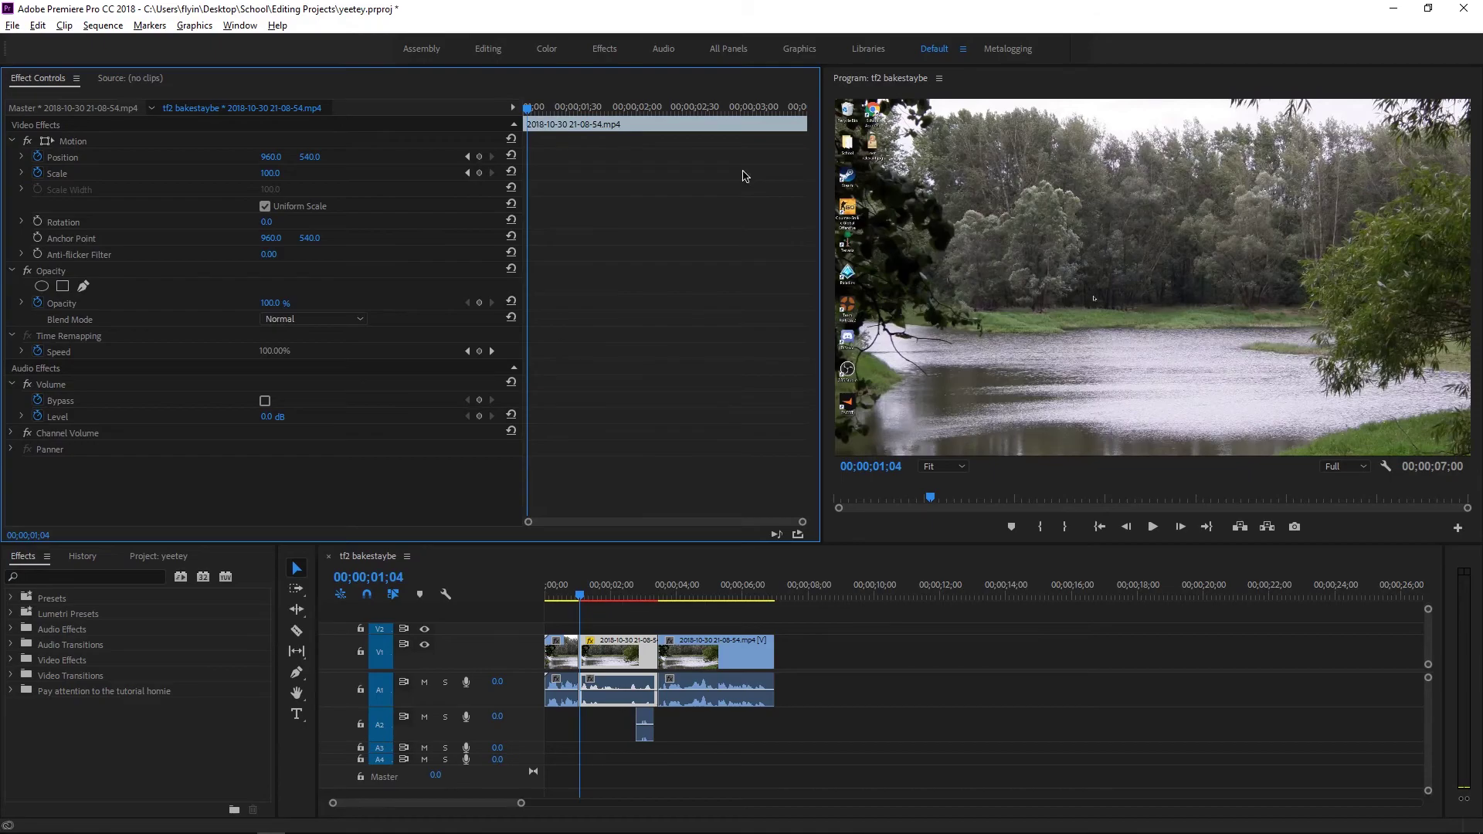
Add Scale and Position keyframes at 00;00;01;04, keeping Scale 100 and Position 960, 540.
left_click(479, 173)
left_click(479, 157)
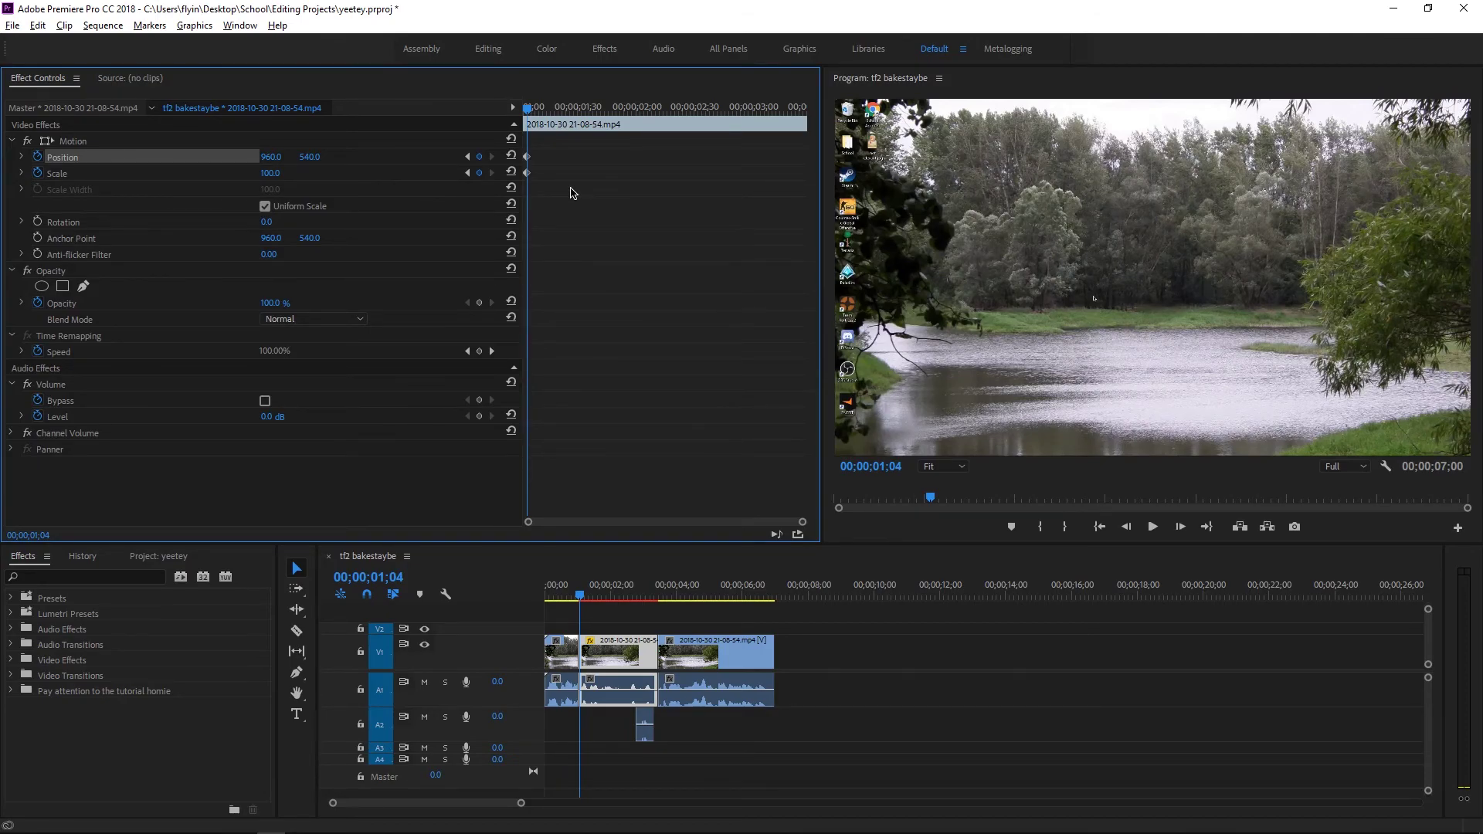
left_click(529, 110)
left_click_drag(530, 110, 538, 110)
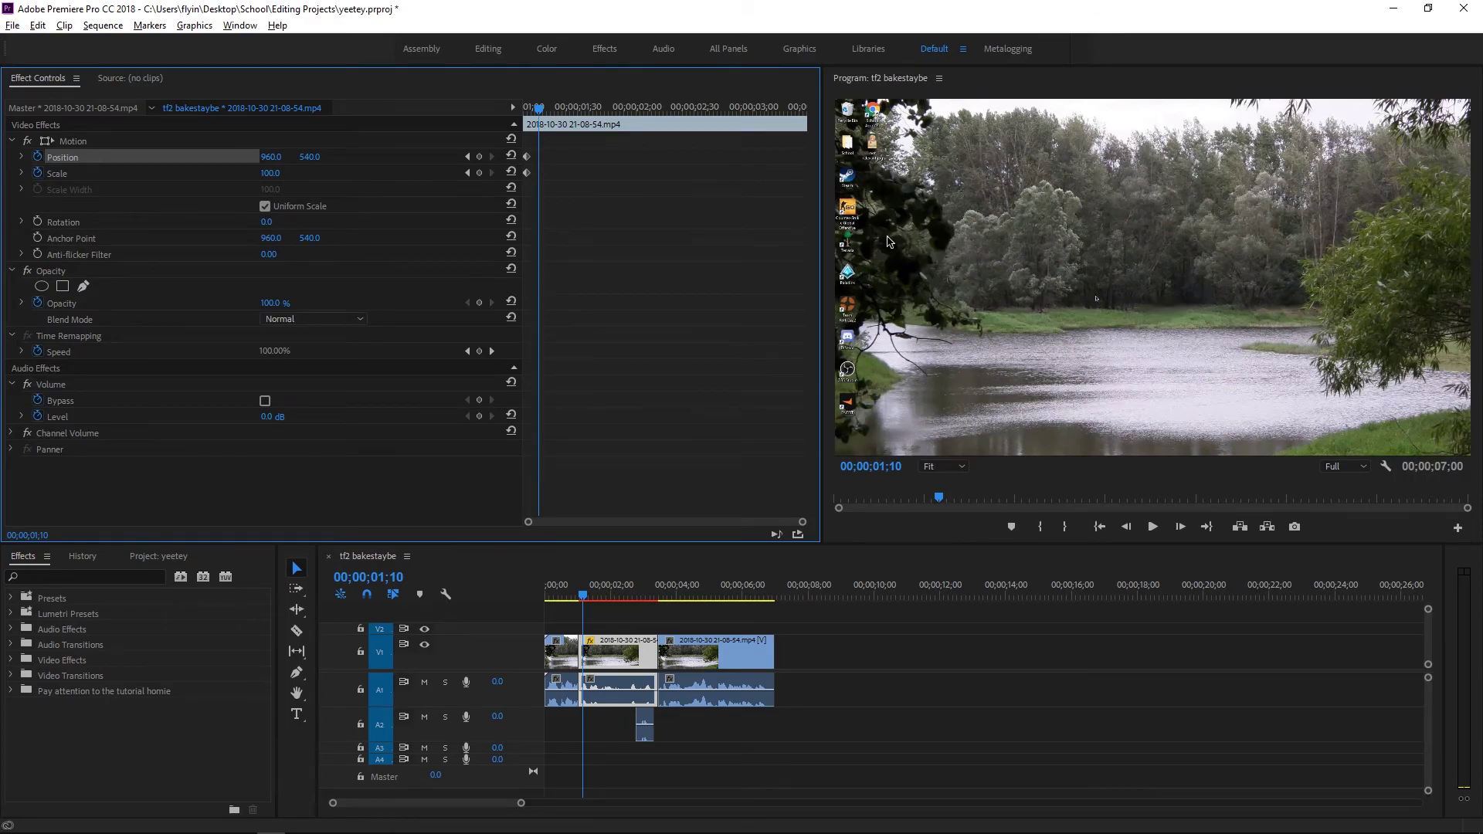
At 00;00;01;10, zoom the picture in directly in the Program monitor.
left_click(1089, 311)
left_click(1089, 310)
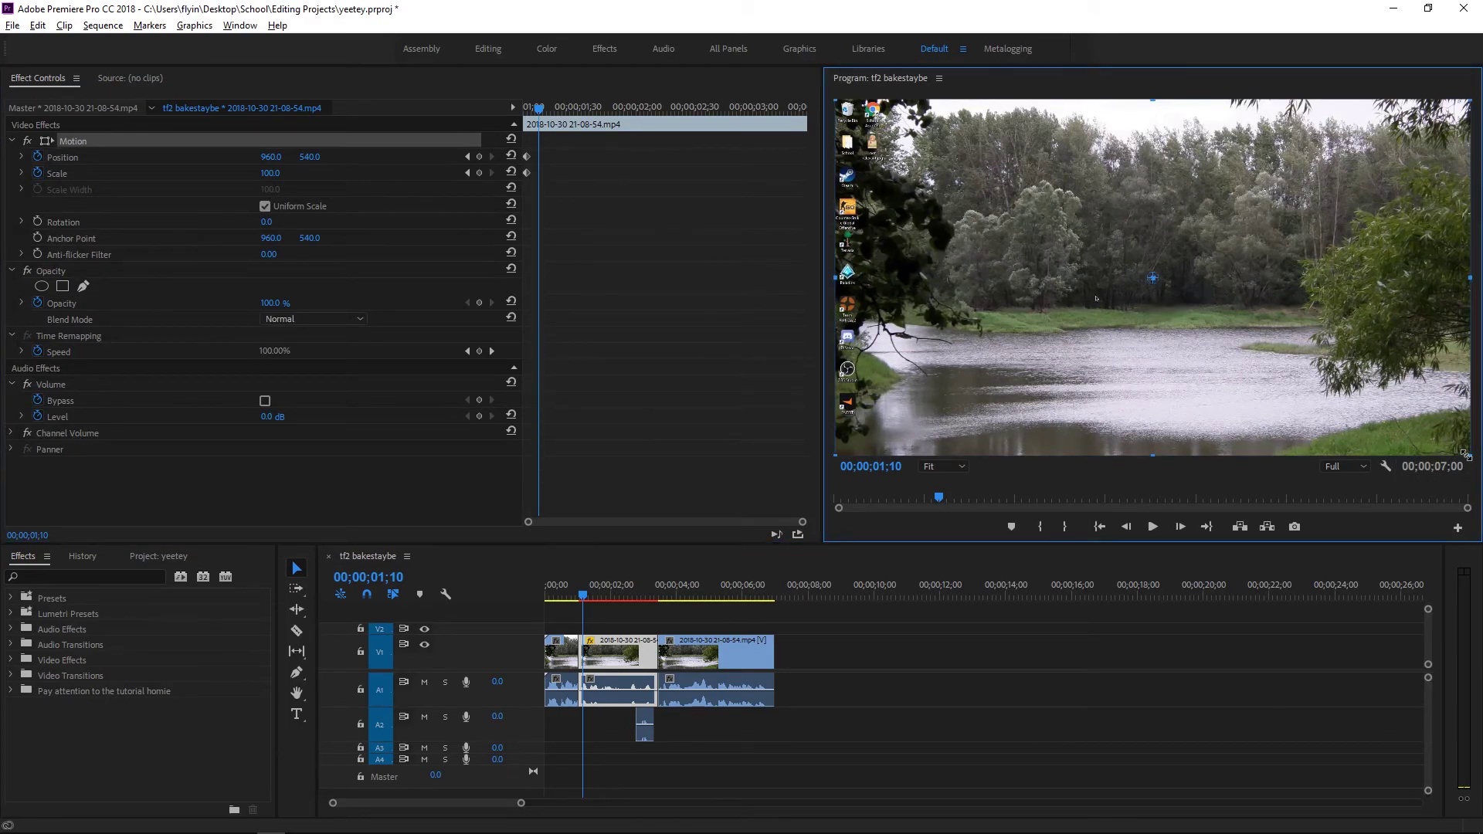
left_click_drag(266, 174, 966, 343)
Set Scale to 304 and shift the zoomed picture up-right to Position X 1469.9.
left_click(282, 173)
left_click(348, 182)
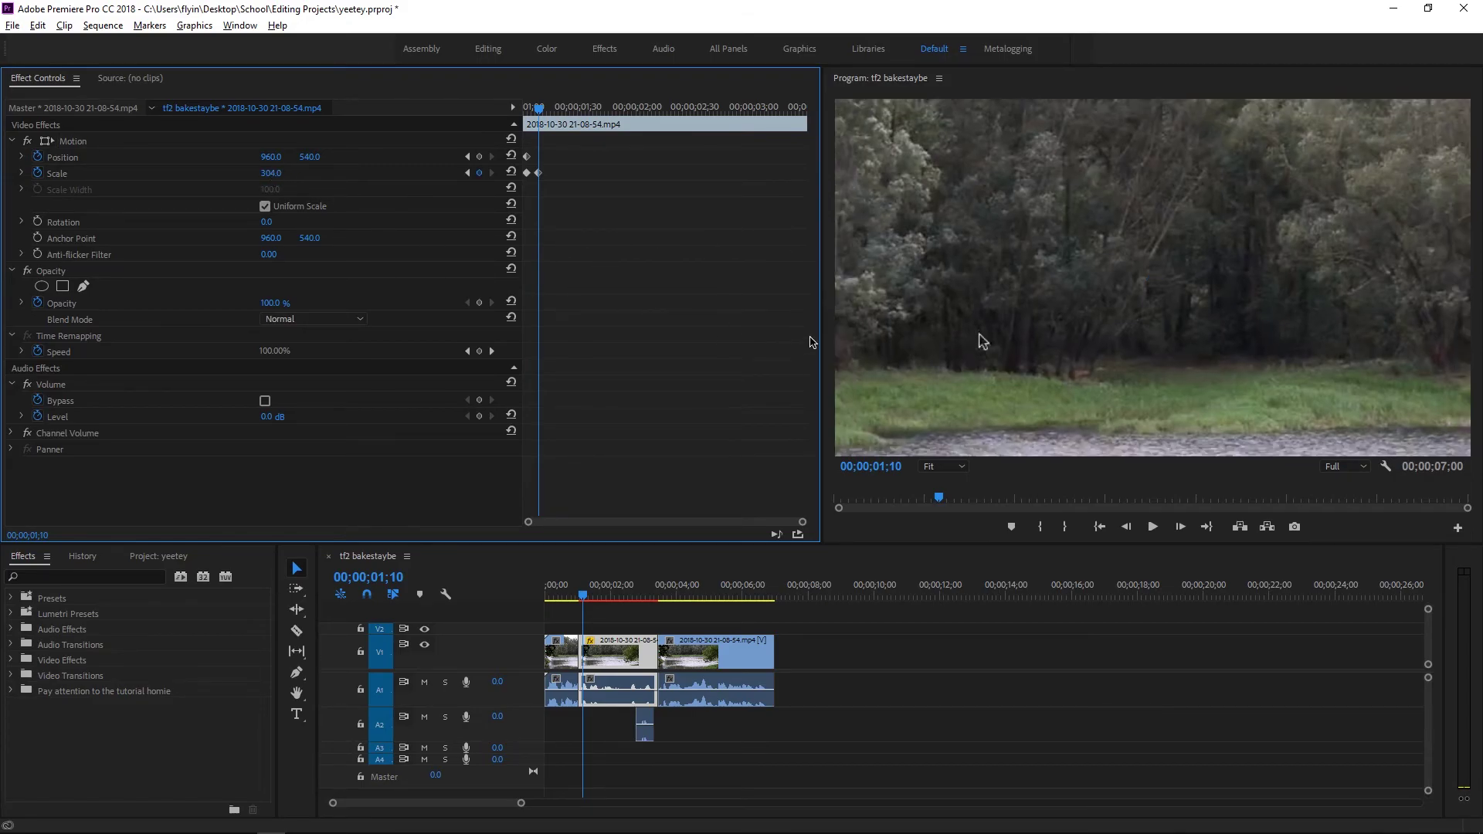
left_click(967, 284)
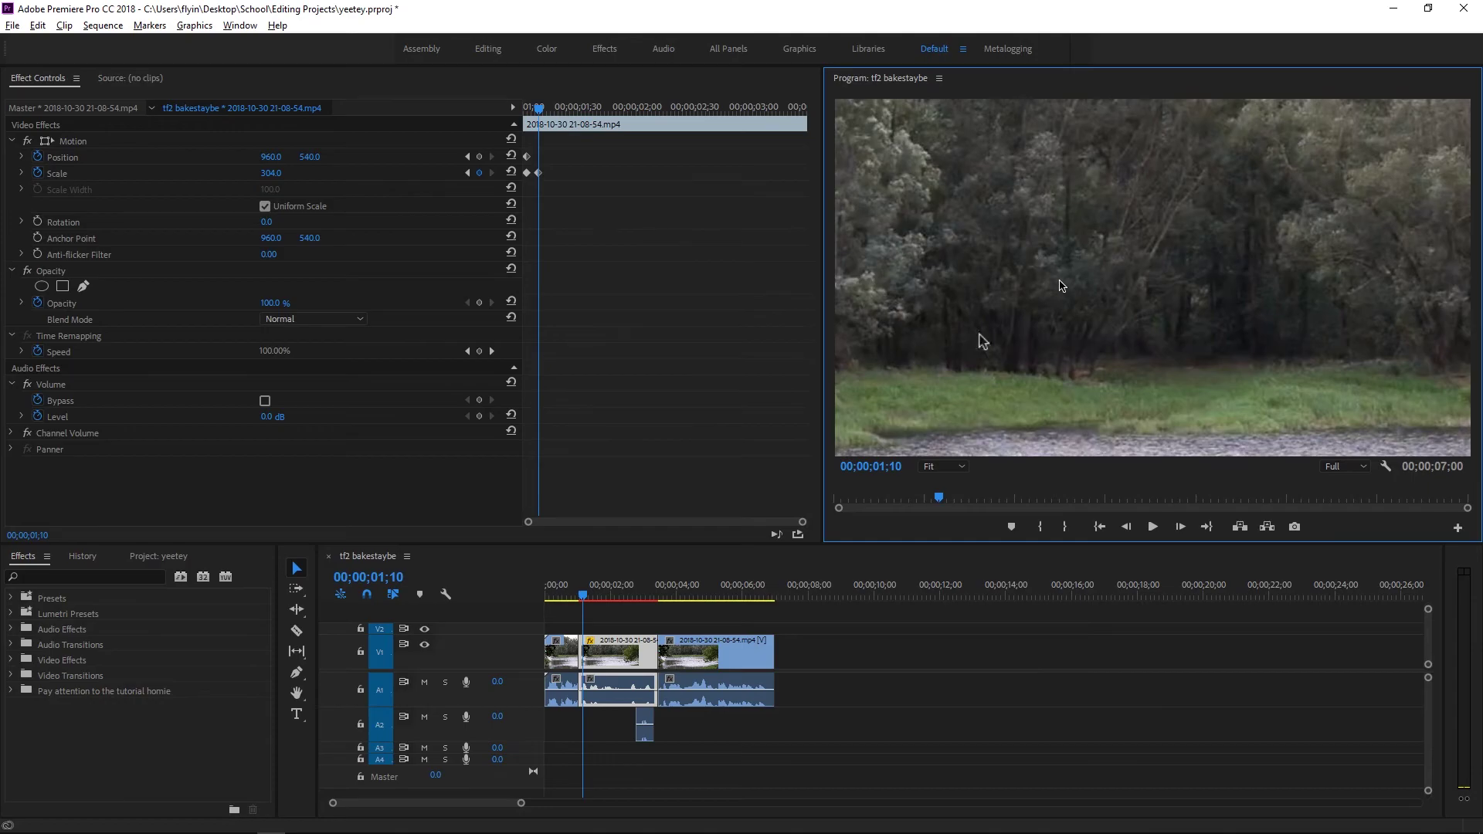
left_click(981, 341)
left_click_drag(981, 340, 1156, 280)
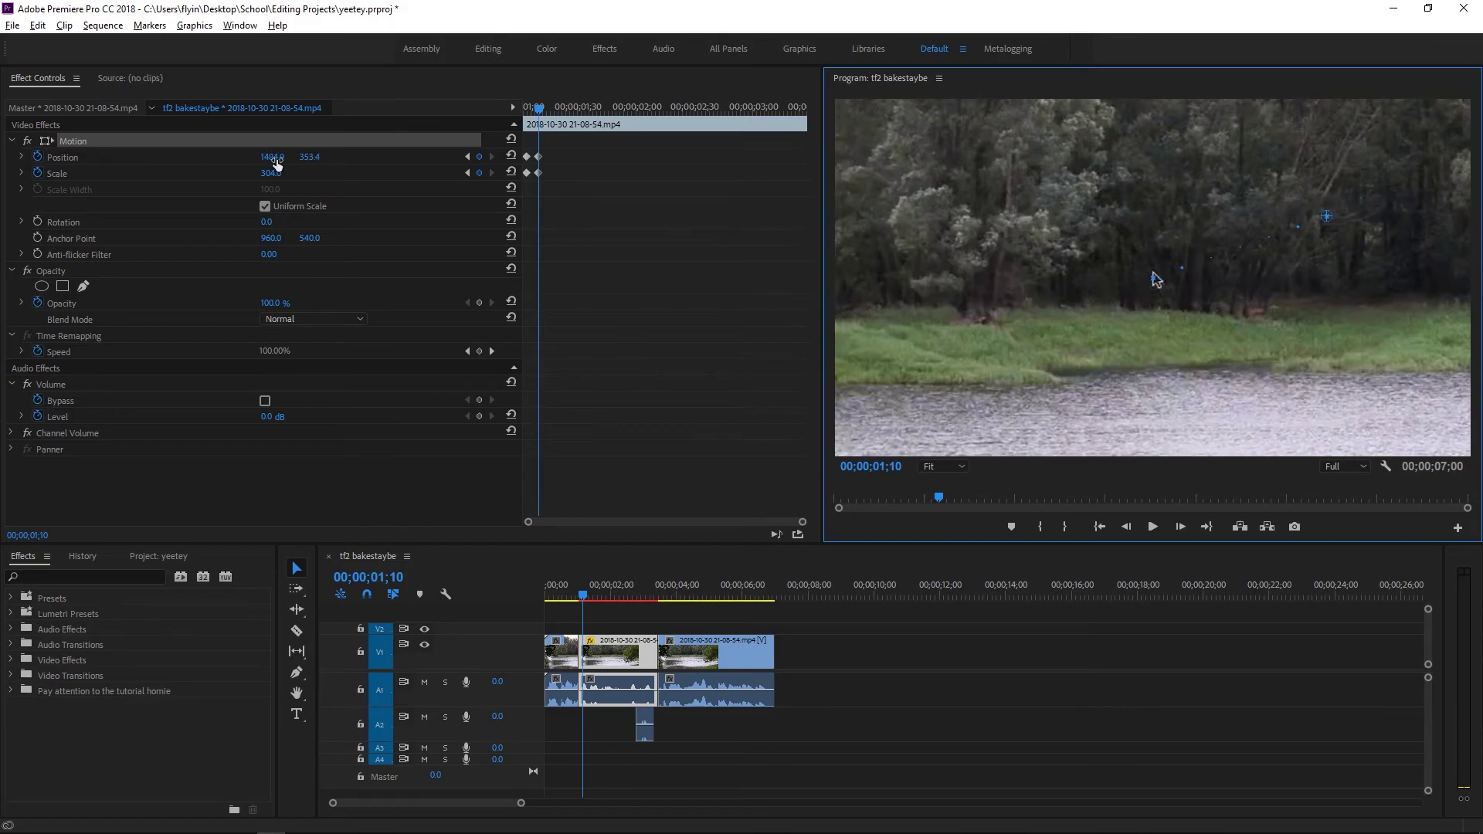
left_click_drag(274, 158, 278, 159)
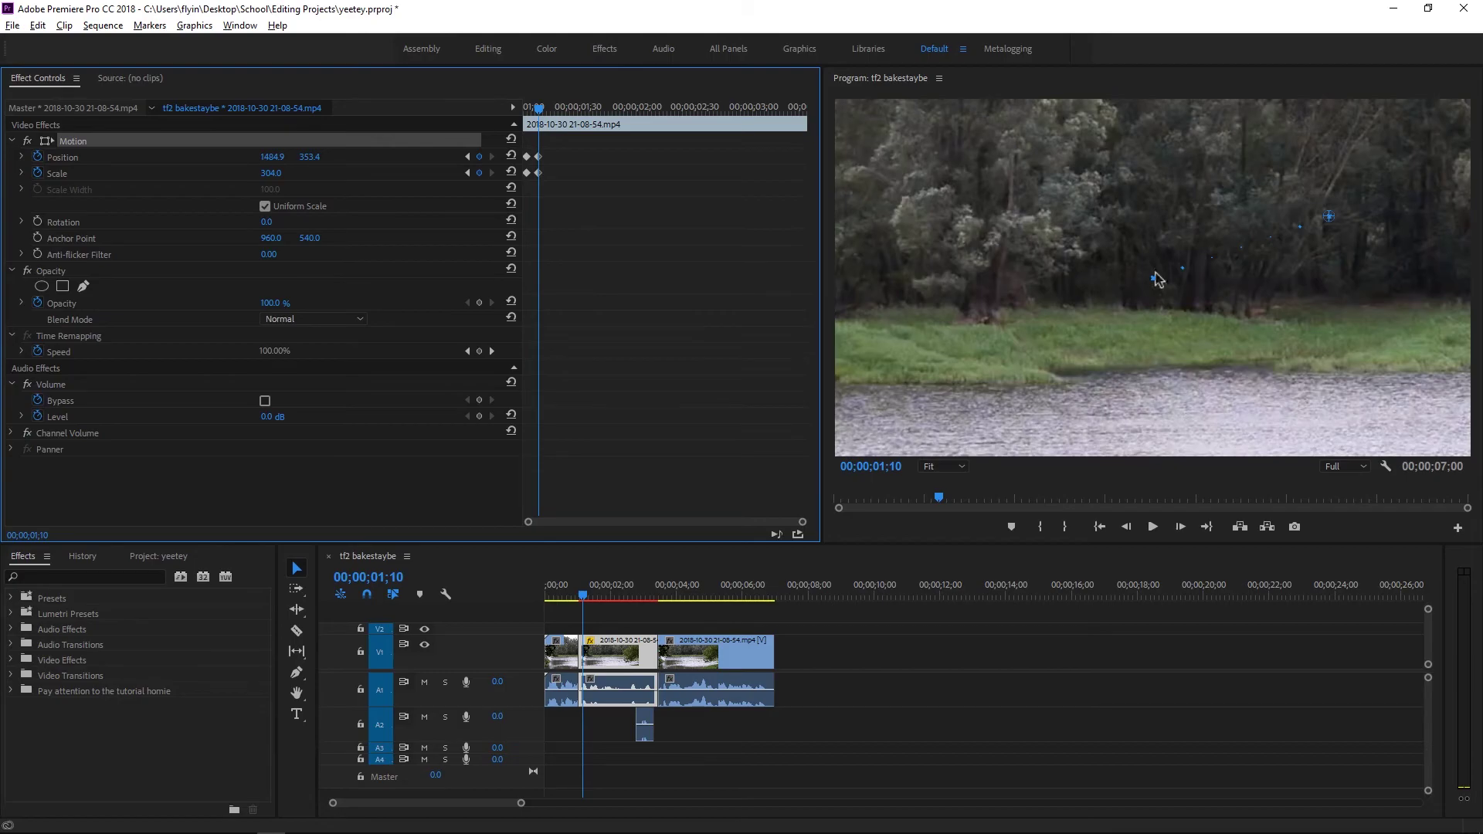
left_click_drag(1156, 279, 1150, 279)
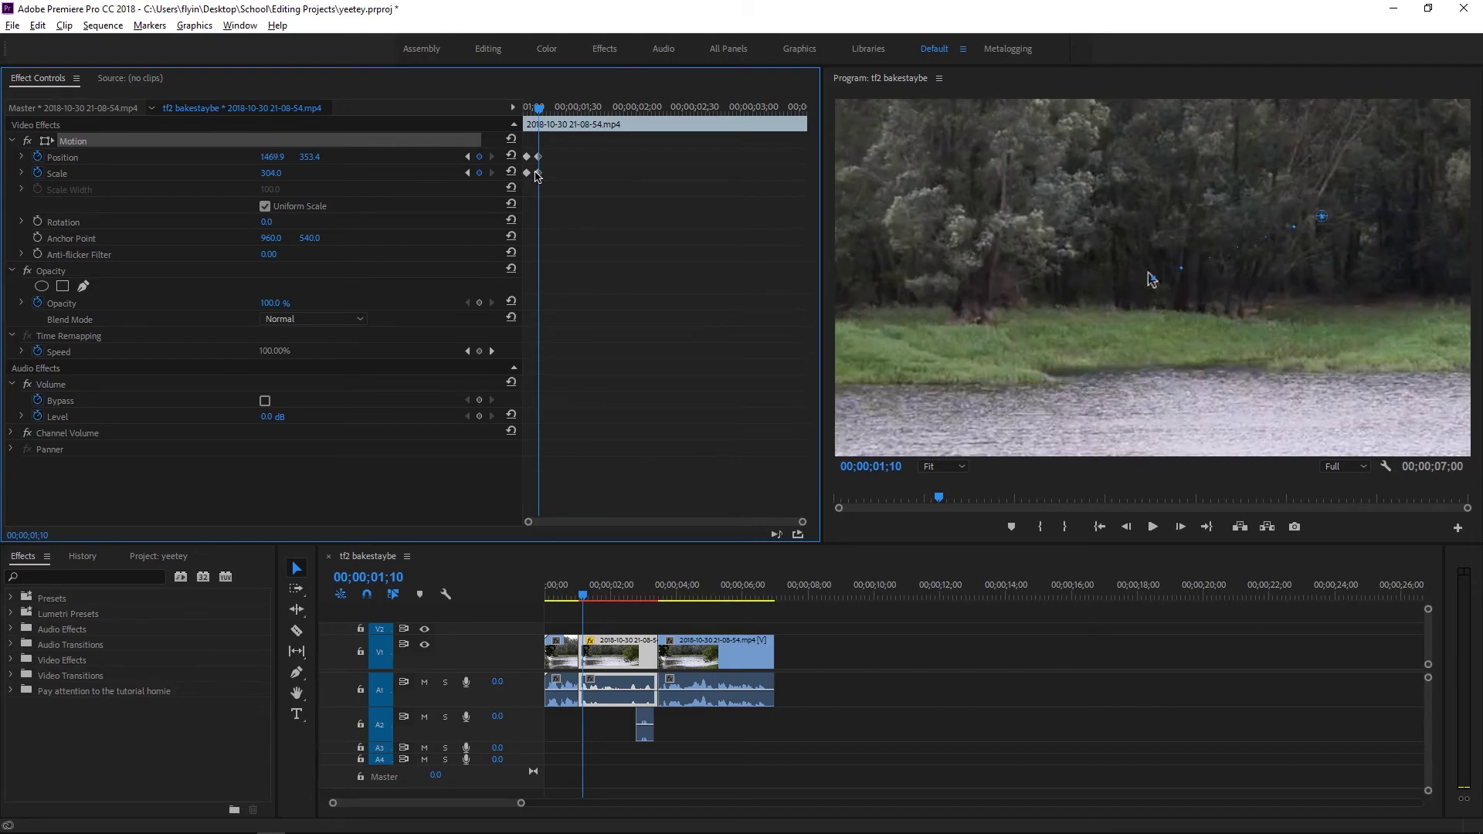
Preview the zoom-in, then reposition the frame leftward to follow the cursor through 00;00;01;19.
left_click(536, 110)
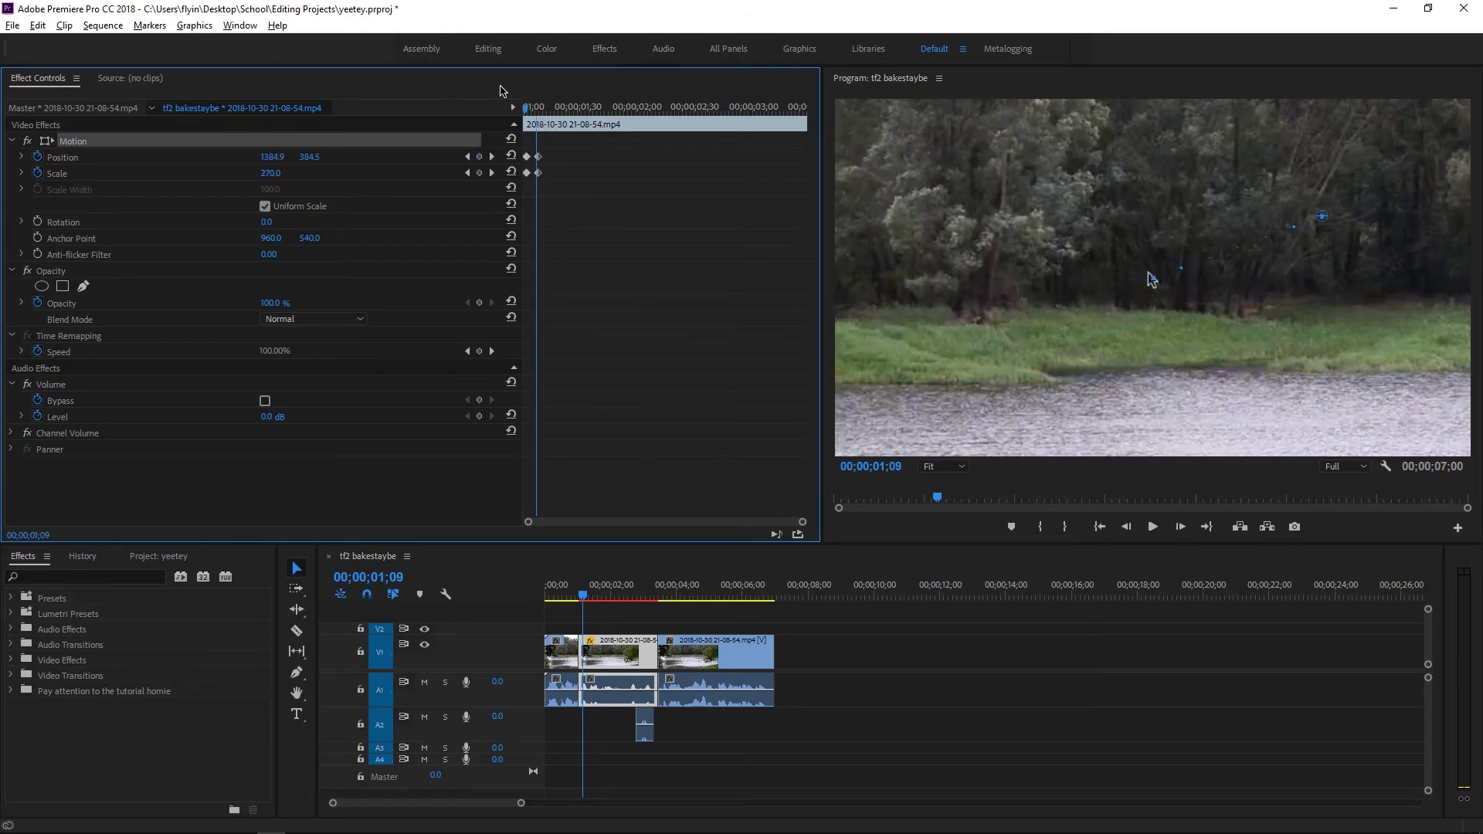
left_click(523, 115)
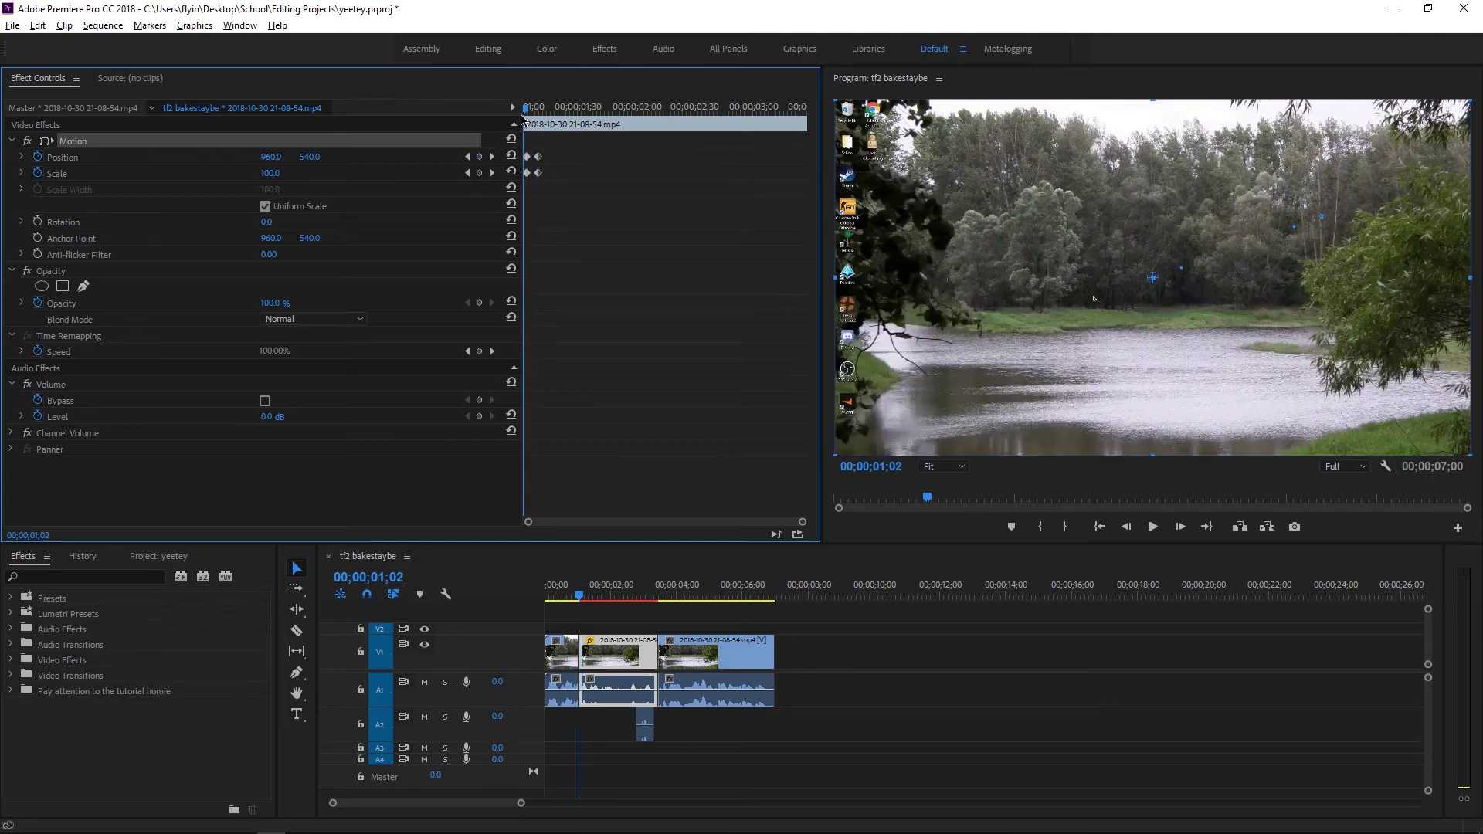
mouse_move(523, 110)
left_mouse_down()
mouse_move(598, 110)
mouse_move(534, 108)
left_mouse_up()
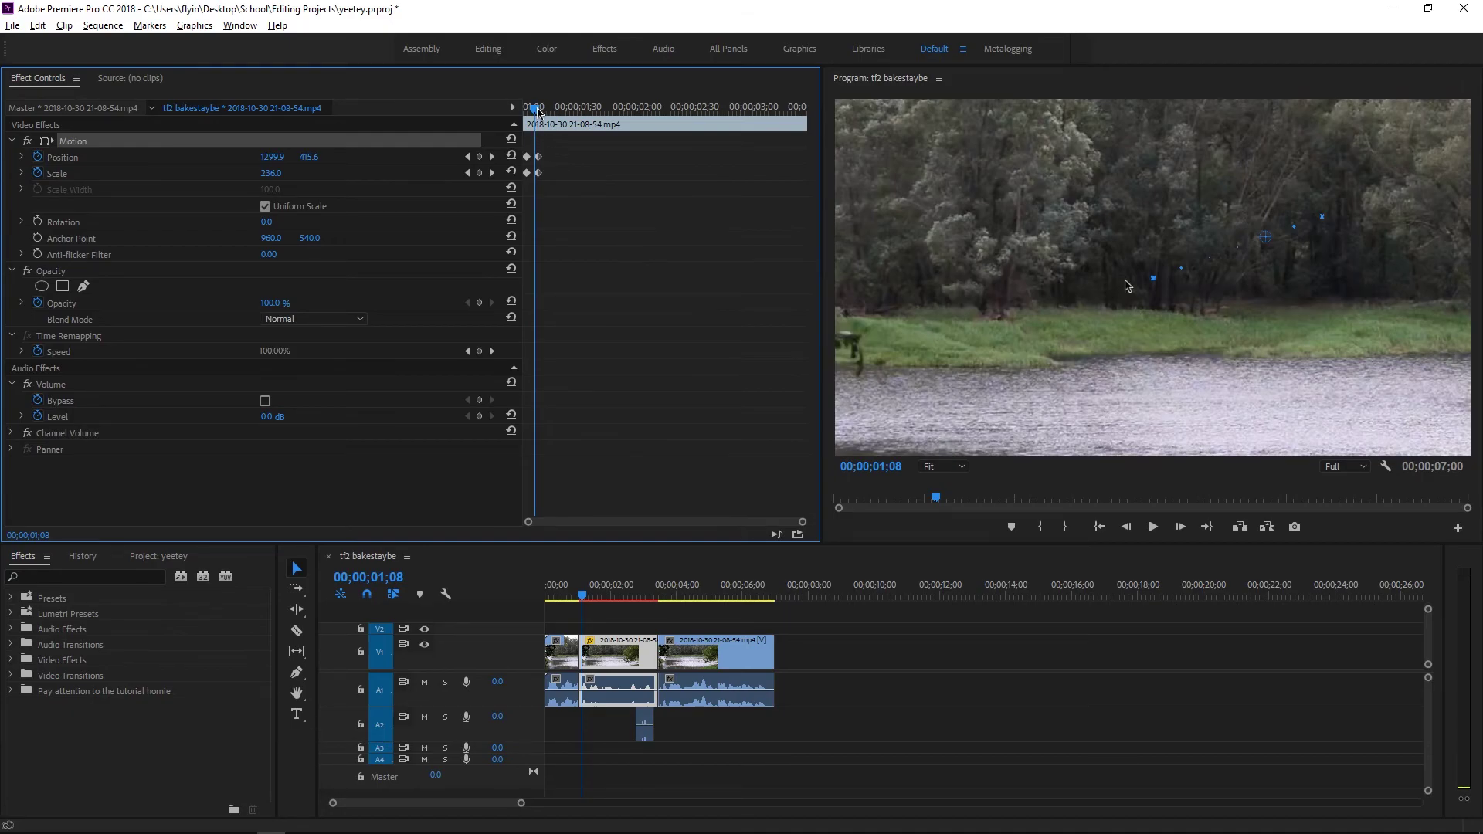
left_click_drag(538, 109, 548, 113)
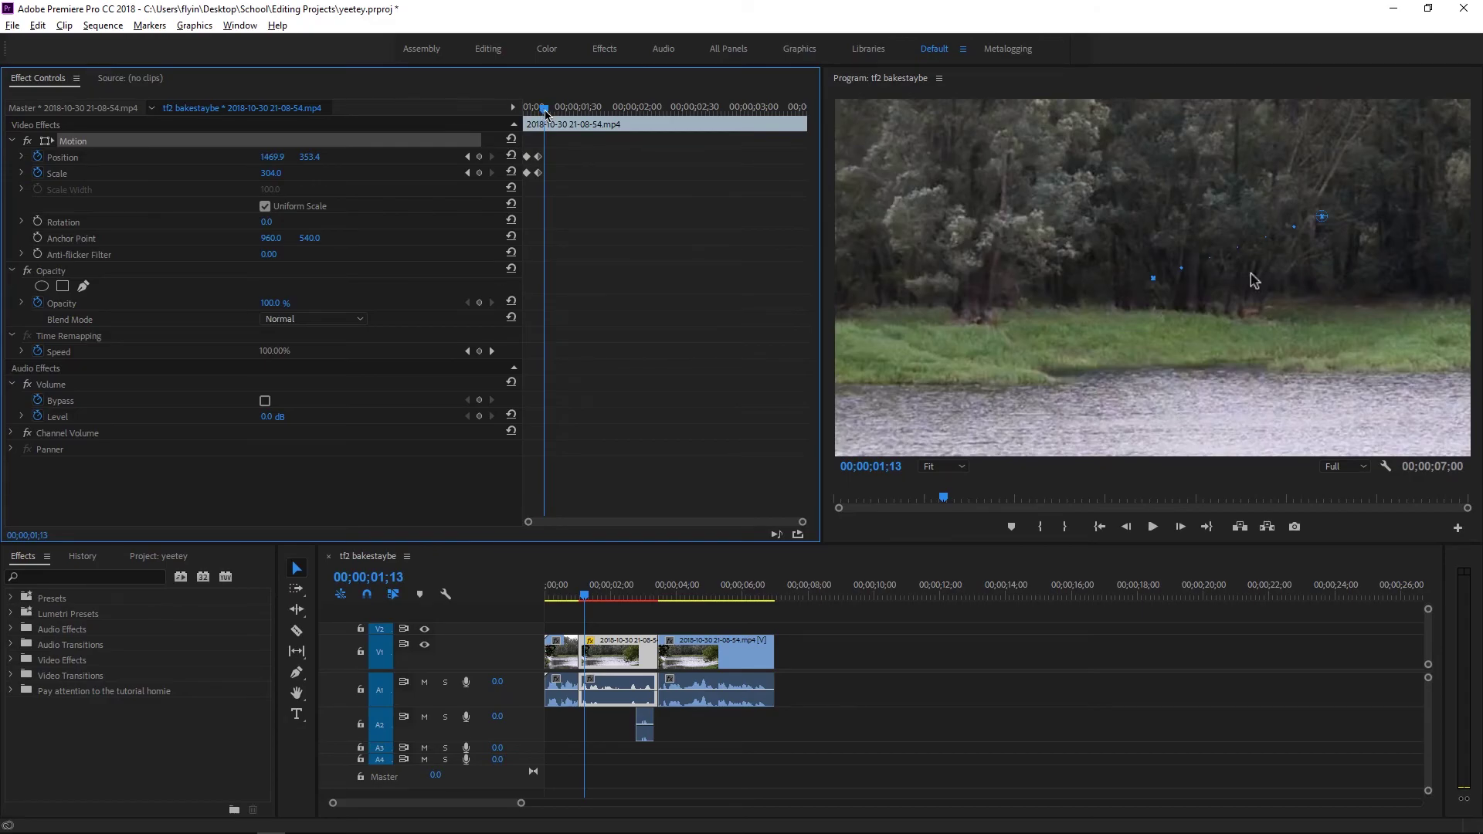
left_click_drag(1081, 185, 968, 191)
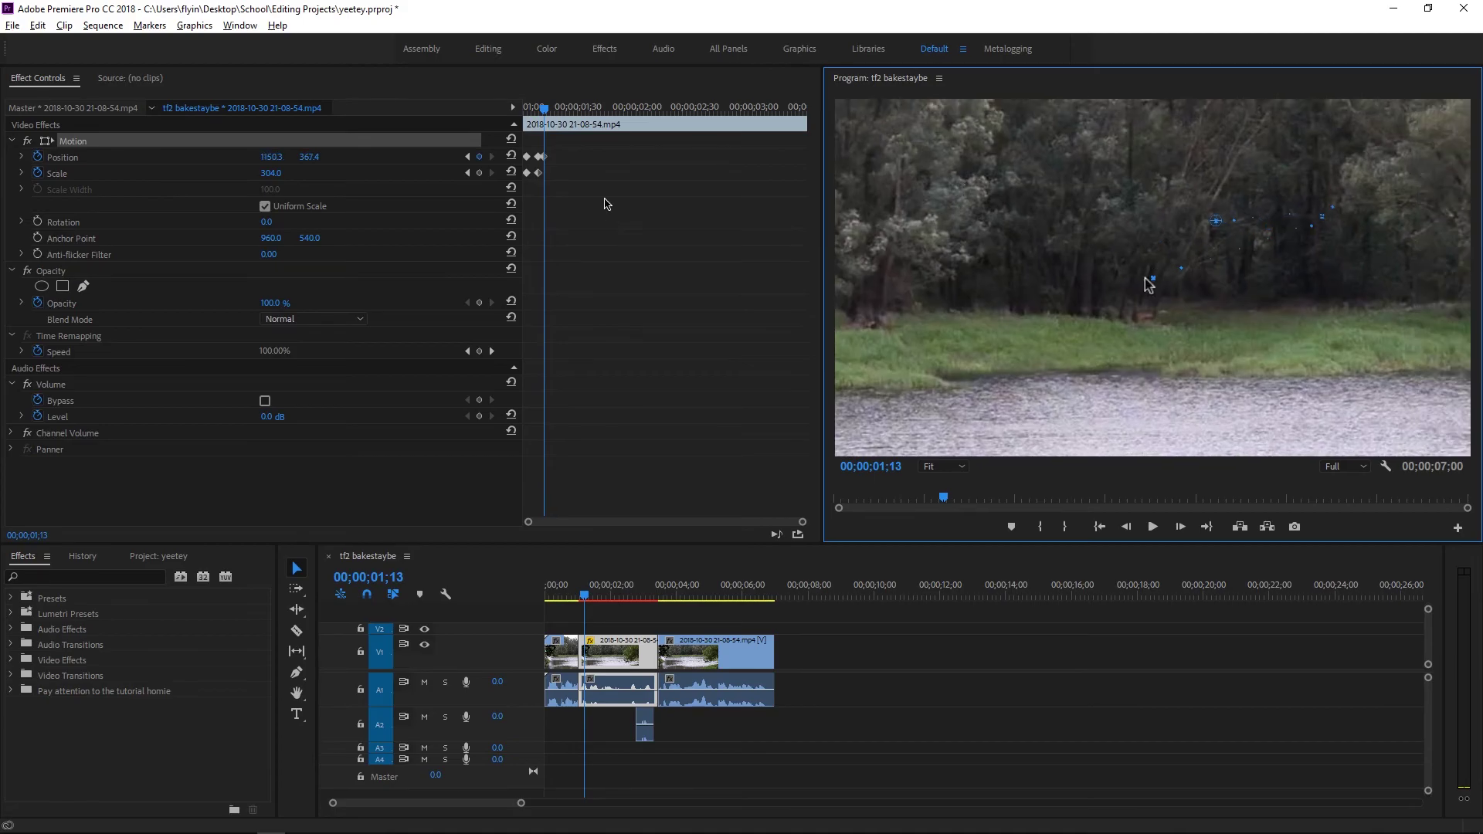
left_click_drag(544, 110, 549, 112)
left_click_drag(1086, 185, 1011, 175)
left_click_drag(549, 109, 560, 111)
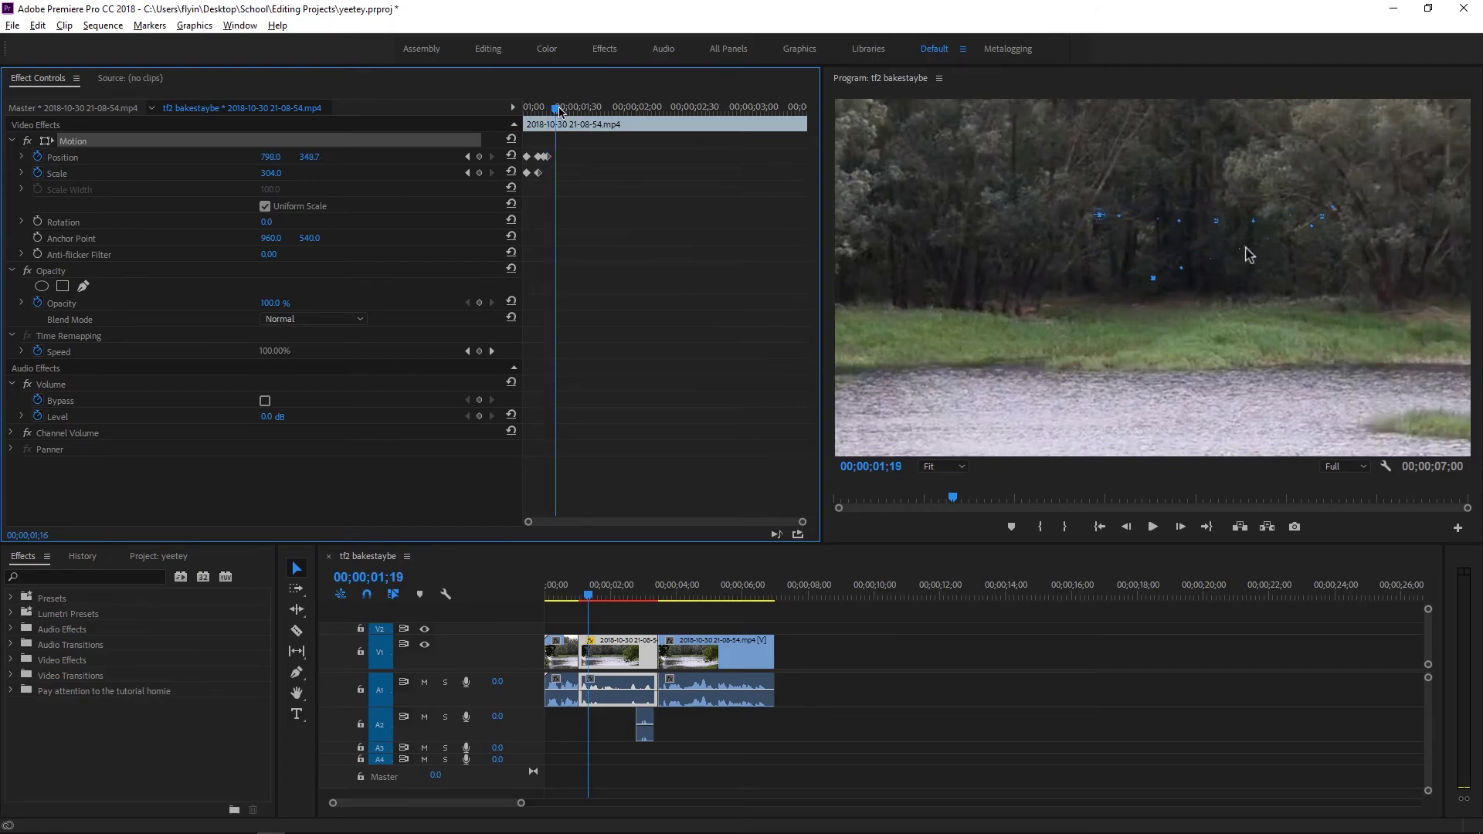
left_click_drag(1248, 255, 1167, 278)
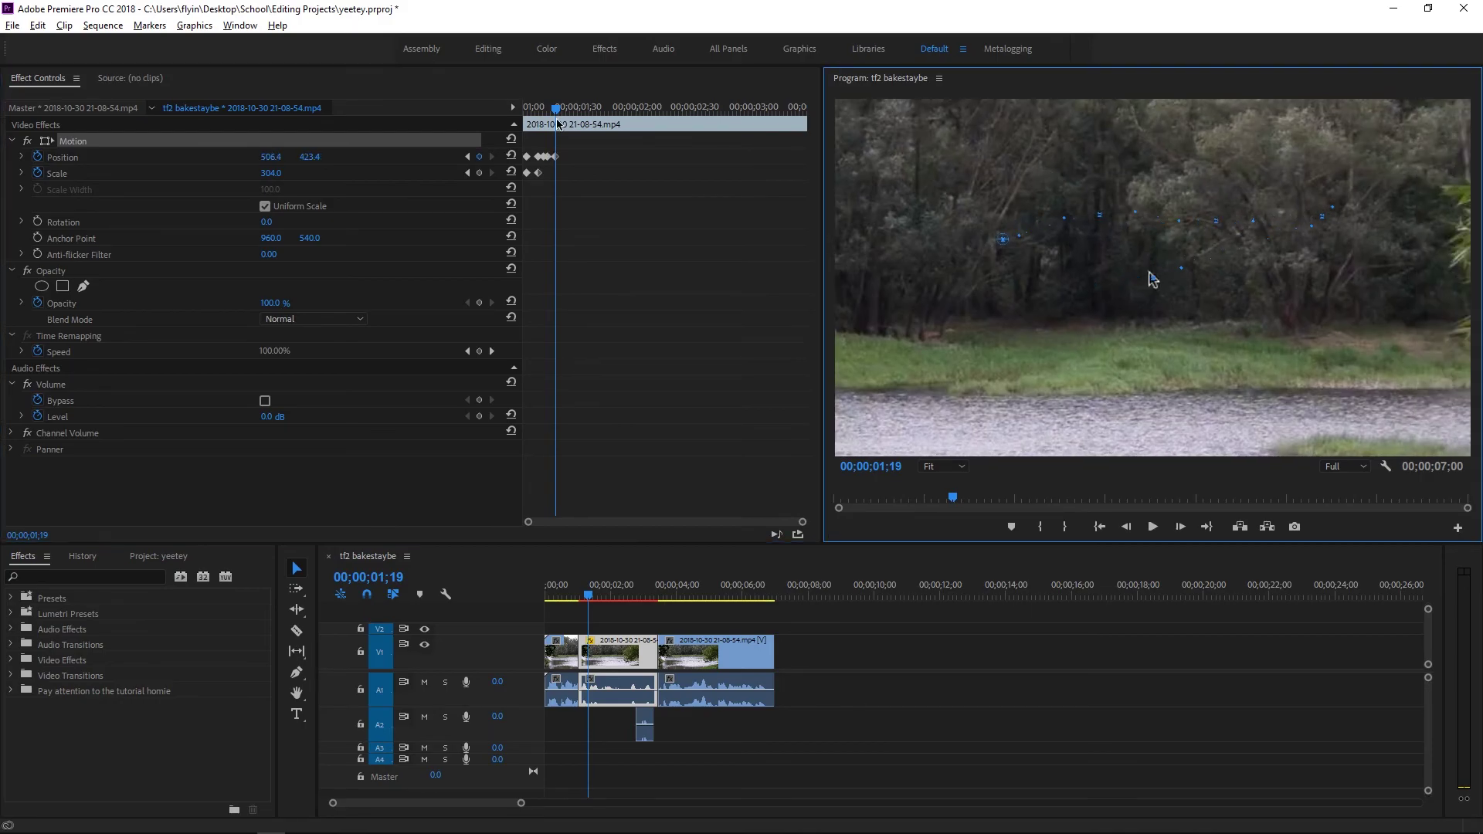
Keyframe Position at 01;26, 01;30, 01;39 and 01;45 so the frame tracks the cursor.
key("Right")
key("Right")
key("Right")
key("Right")
key("Right")
key("Right")
key("Right")
left_click_drag(1148, 242, 1149, 255)
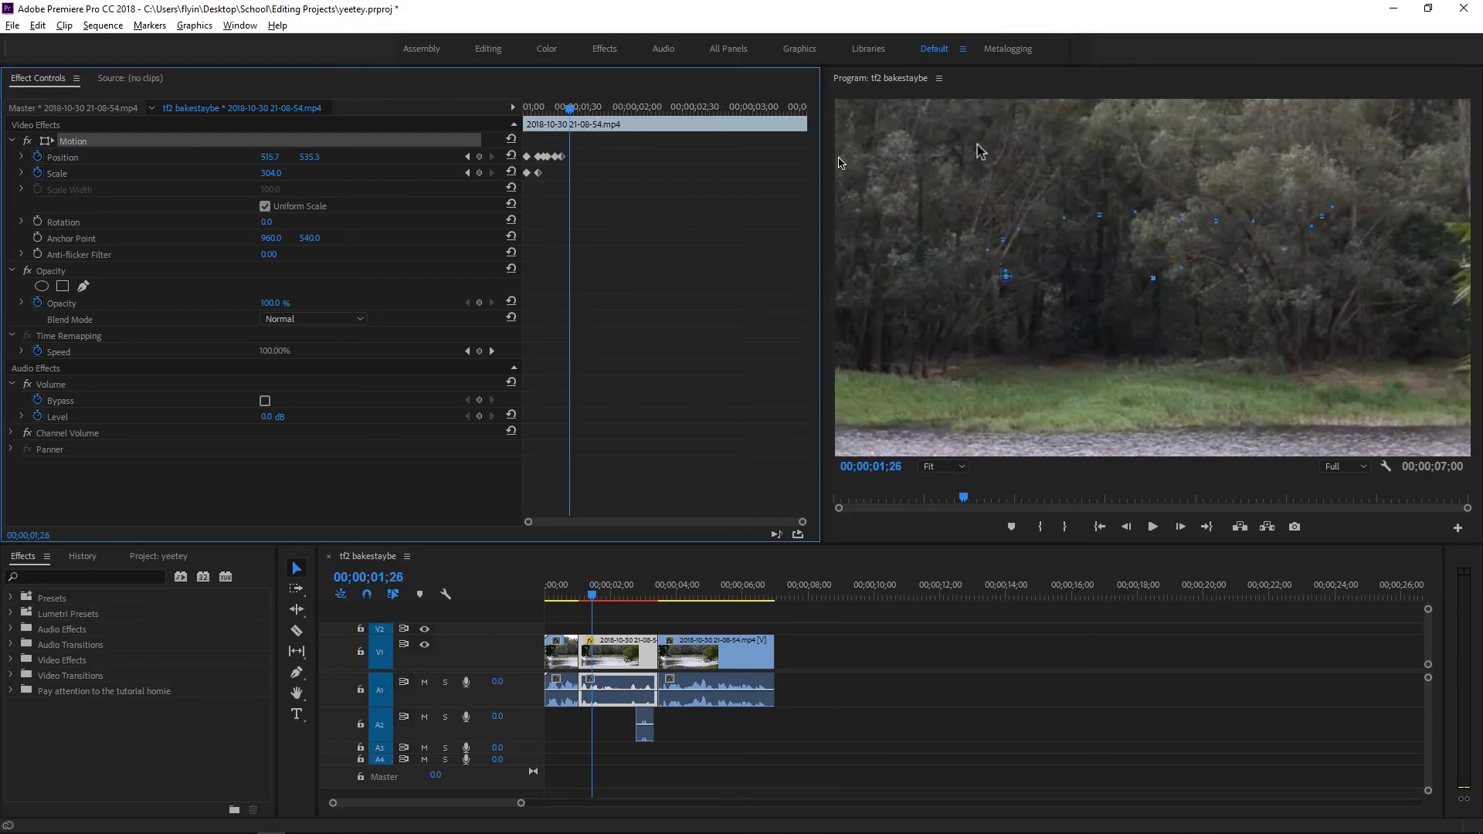
left_click_drag(976, 151, 1150, 275)
key("Right")
key("Right")
key("Right")
key("Right")
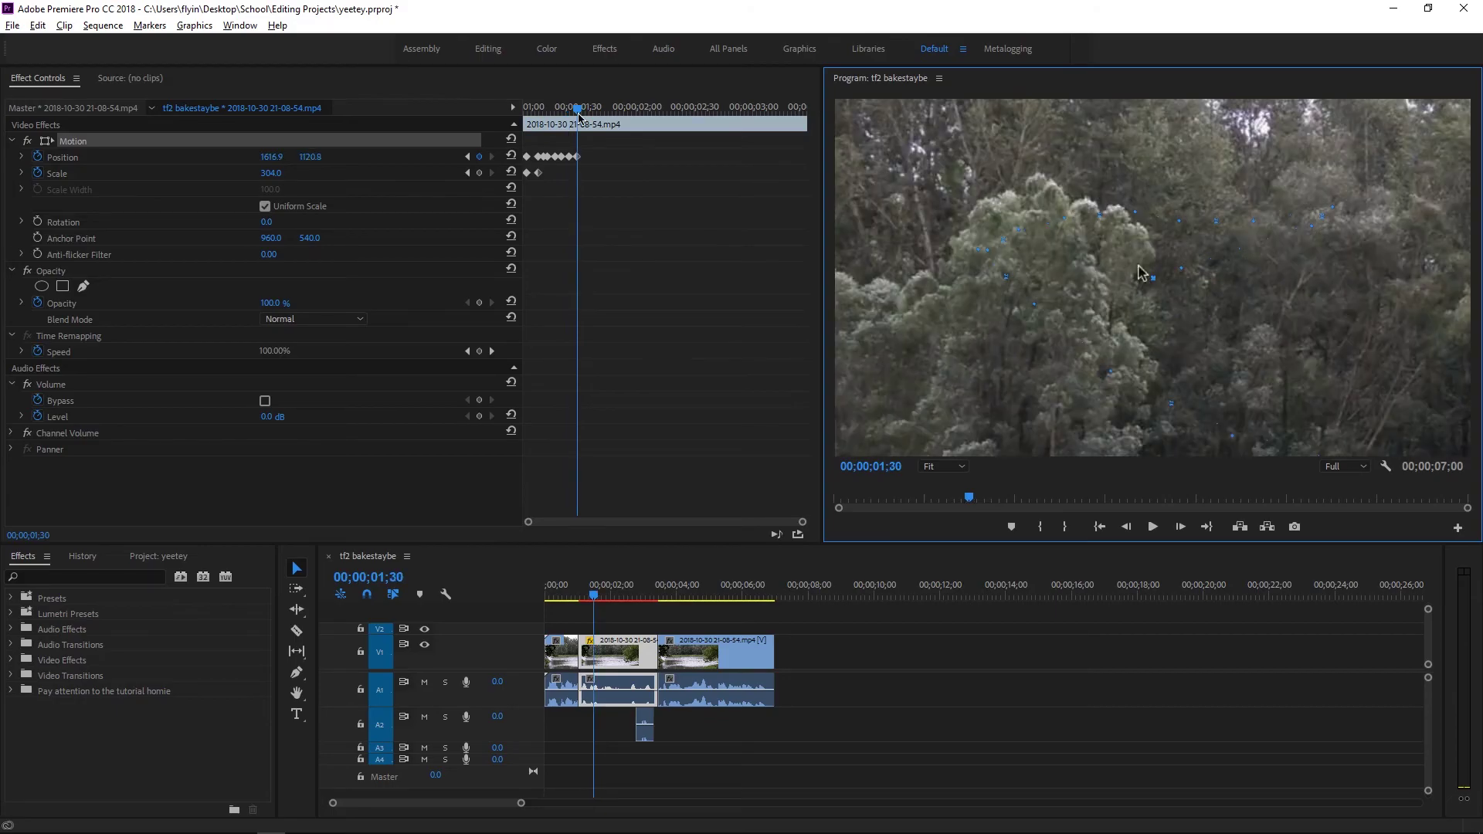
key("Right")
key("Right")
key("Right")
key("Right")
key("Right")
key("Right")
key("Right")
key("Right")
key("Right")
left_click_drag(865, 251, 1168, 249)
key("Right")
key("Right")
key("Right")
key("Right")
key("Right")
key("Right")
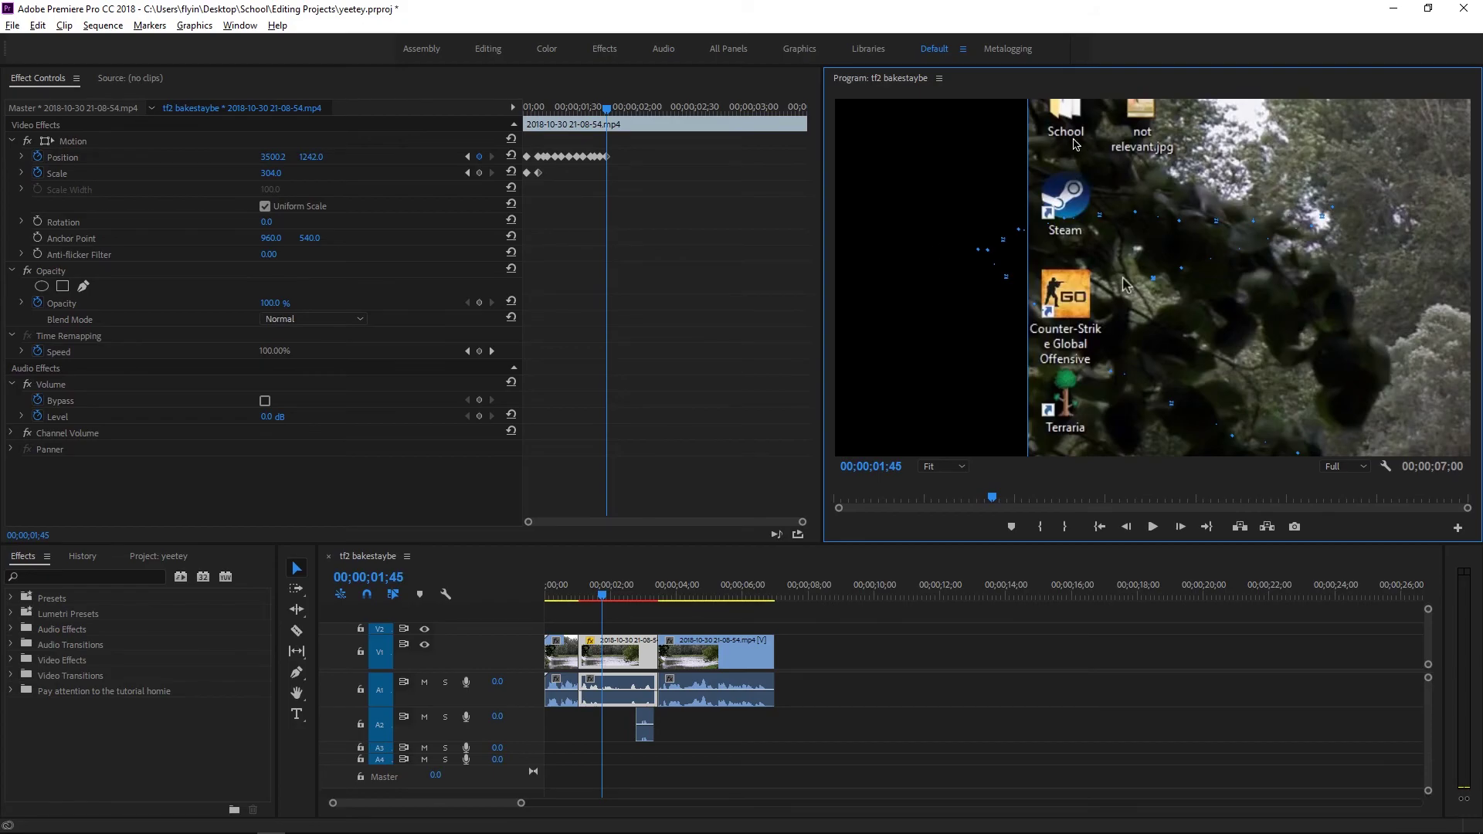
left_click_drag(900, 160, 919, 147)
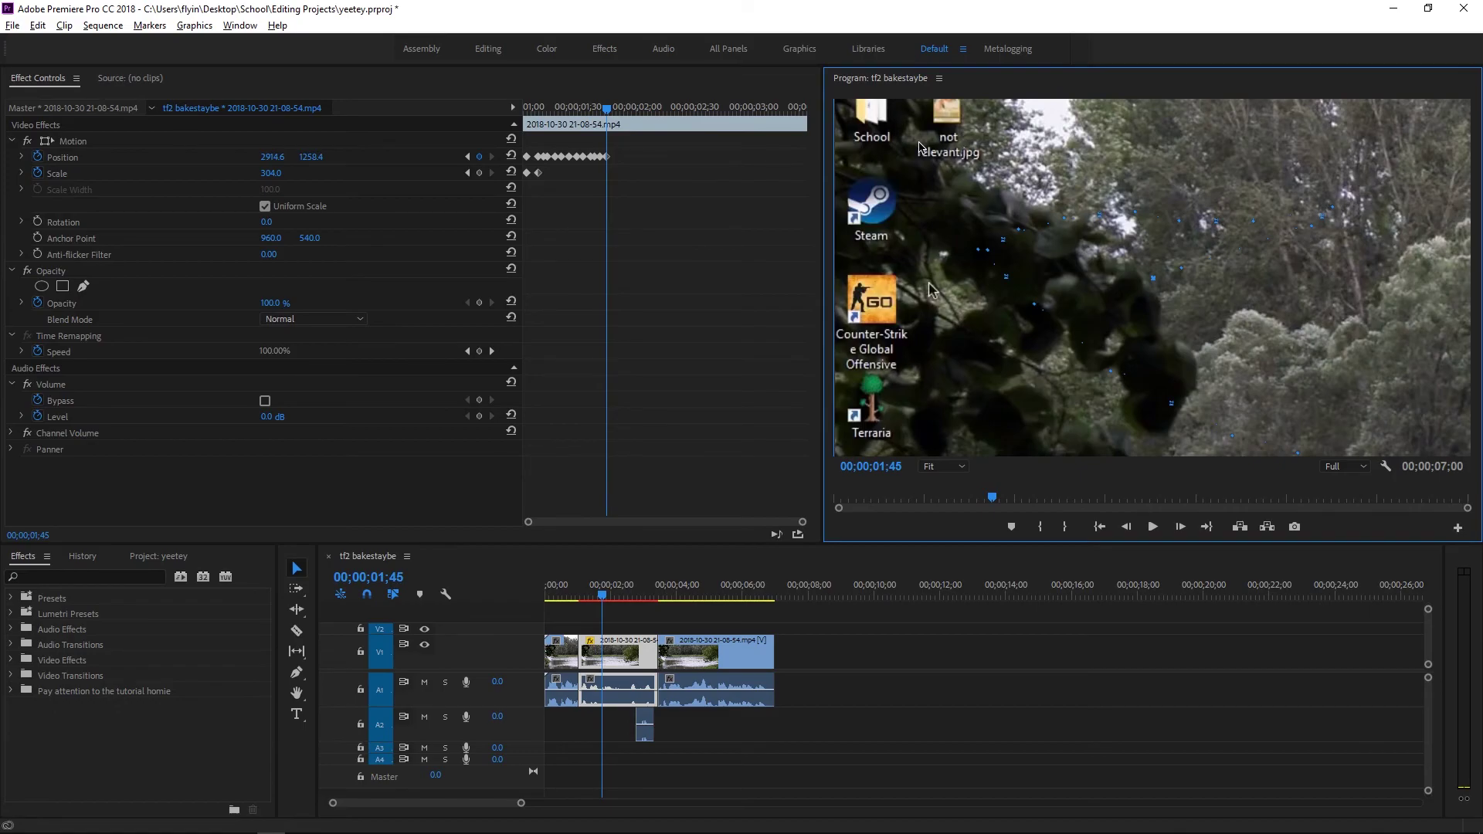
left_click_drag(918, 147, 965, 154)
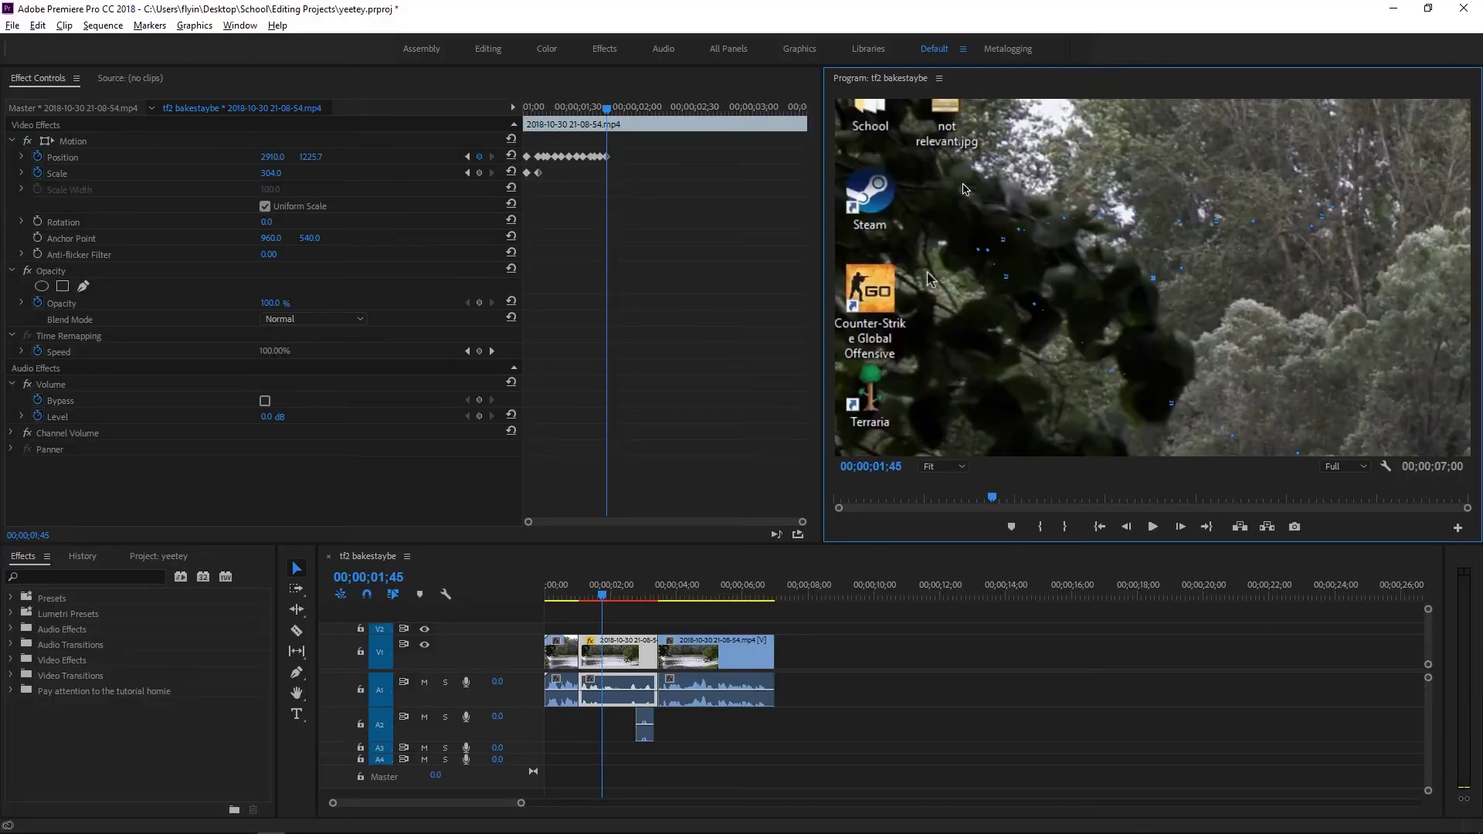
Add sparser Position keyframes from 01;50 through 02;21 onward, reaching 3355.6, 588.9 at 03;05.
left_click(615, 108)
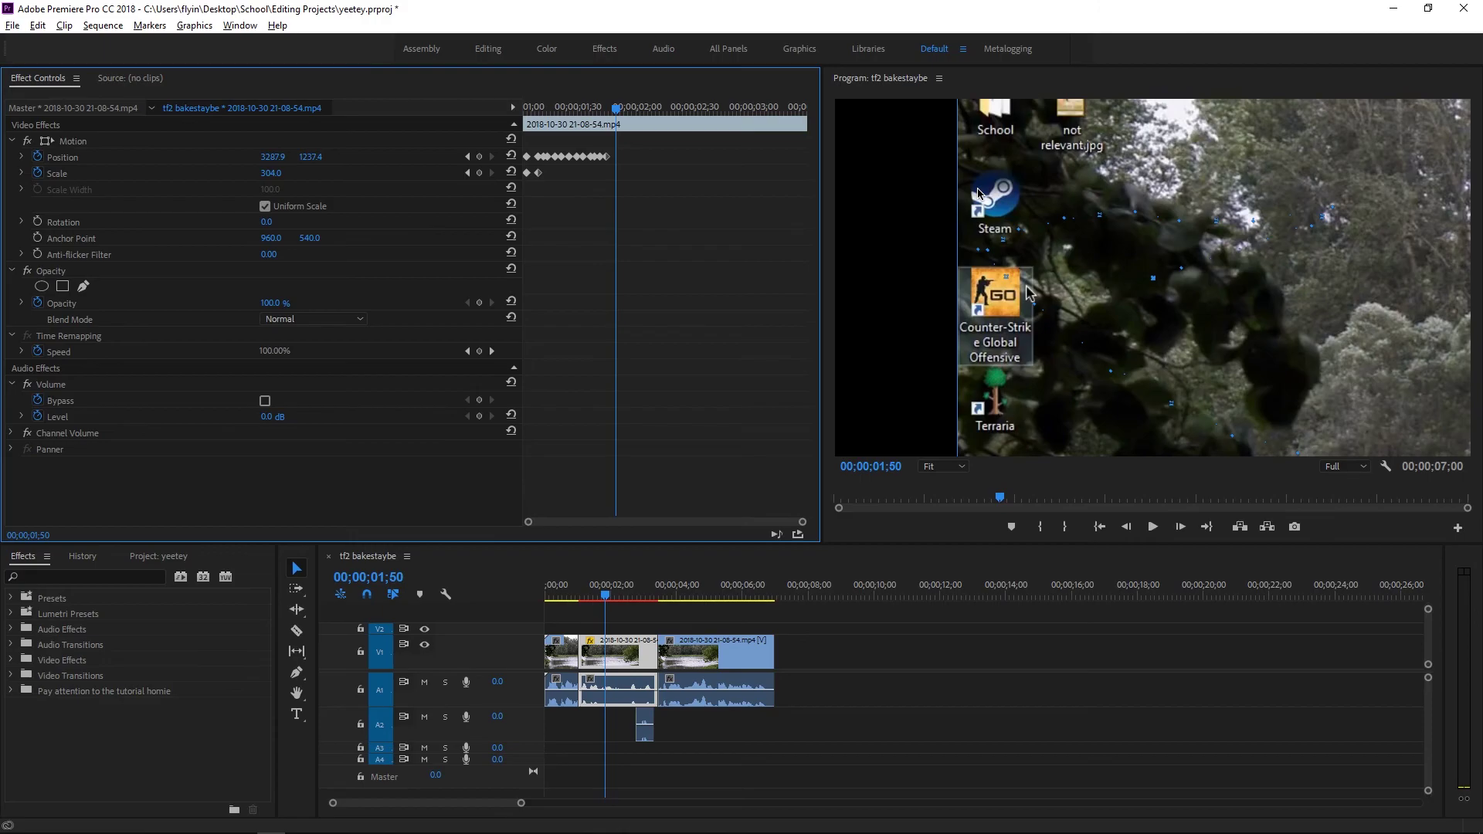
left_click(668, 110)
left_click_drag(668, 110, 762, 110)
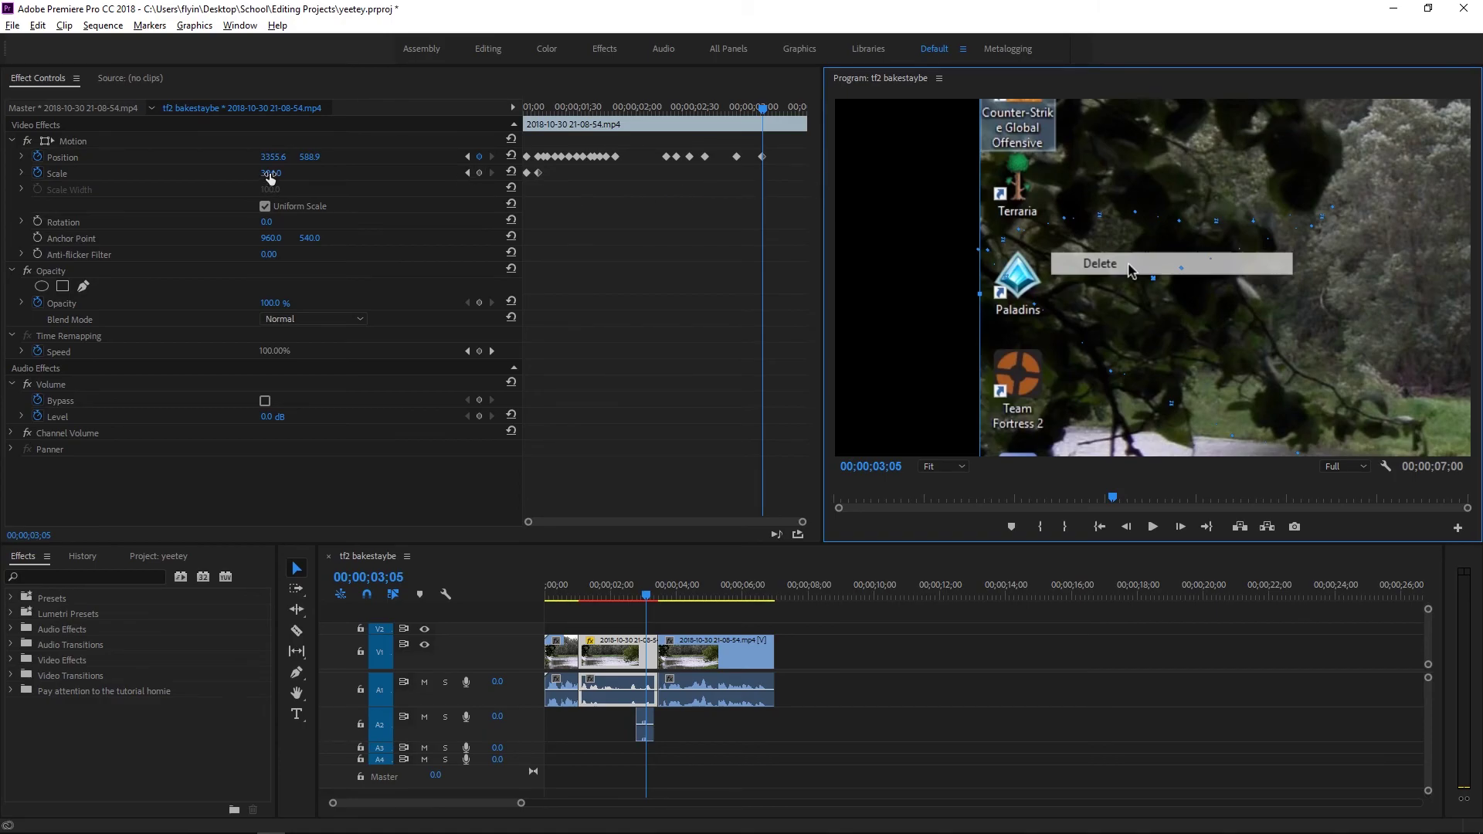
left_click(764, 114)
Keyframe Scale at 03;04, punch it to 394 at 03;05, and return to 304 at 03;07.
left_click_drag(765, 114, 761, 115)
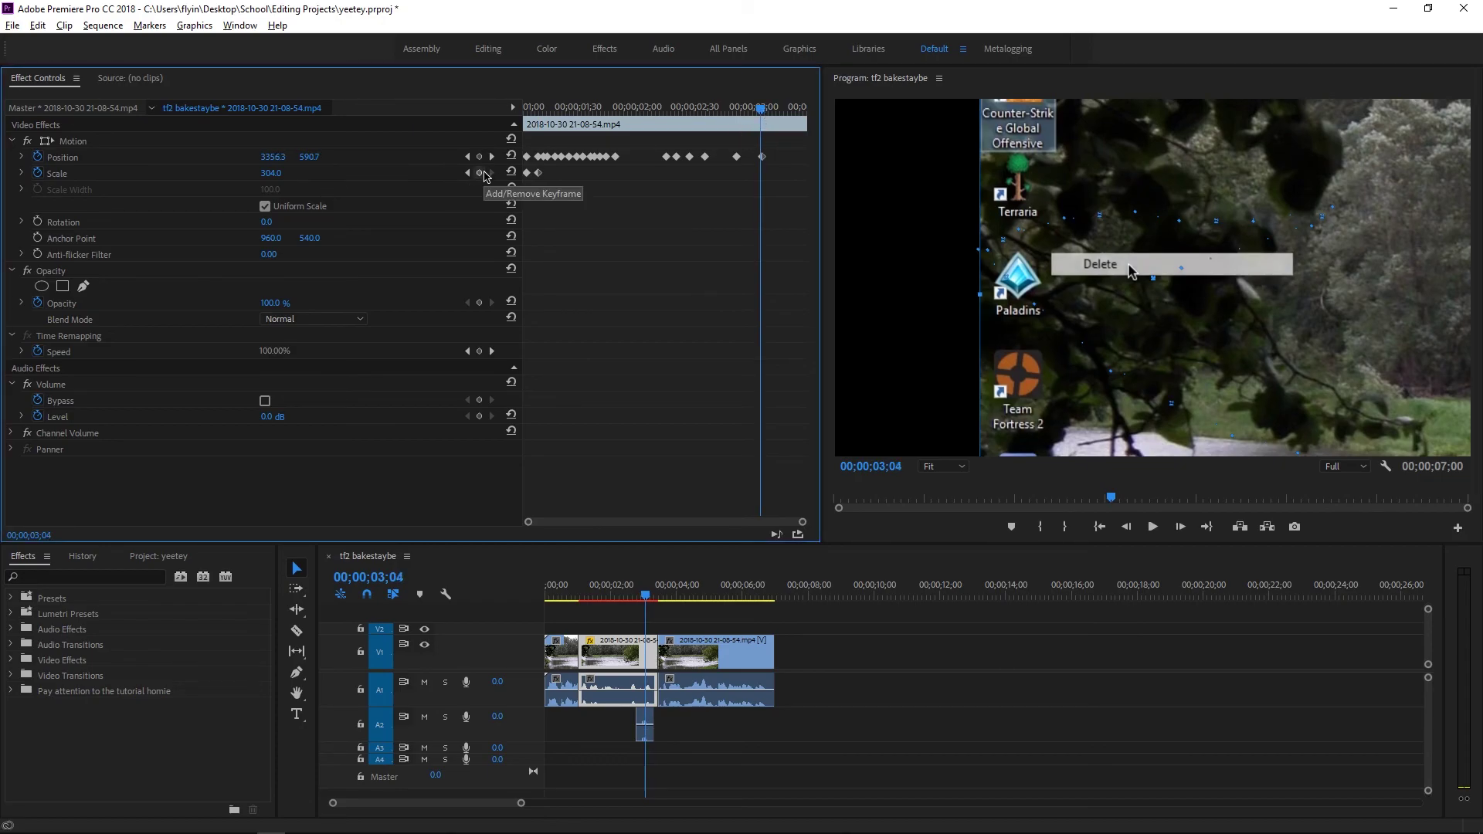
left_click(484, 173)
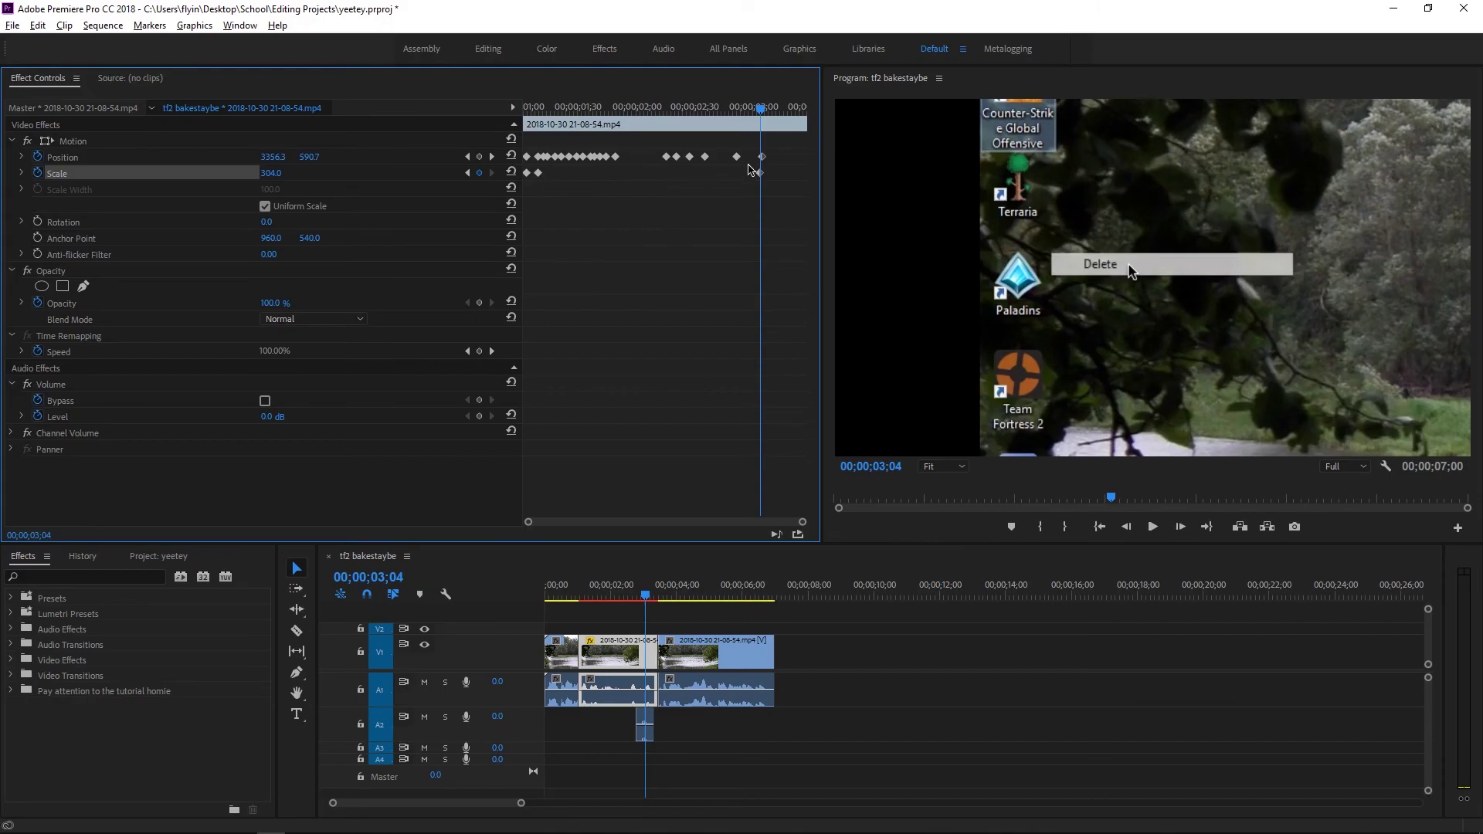
left_click(764, 110)
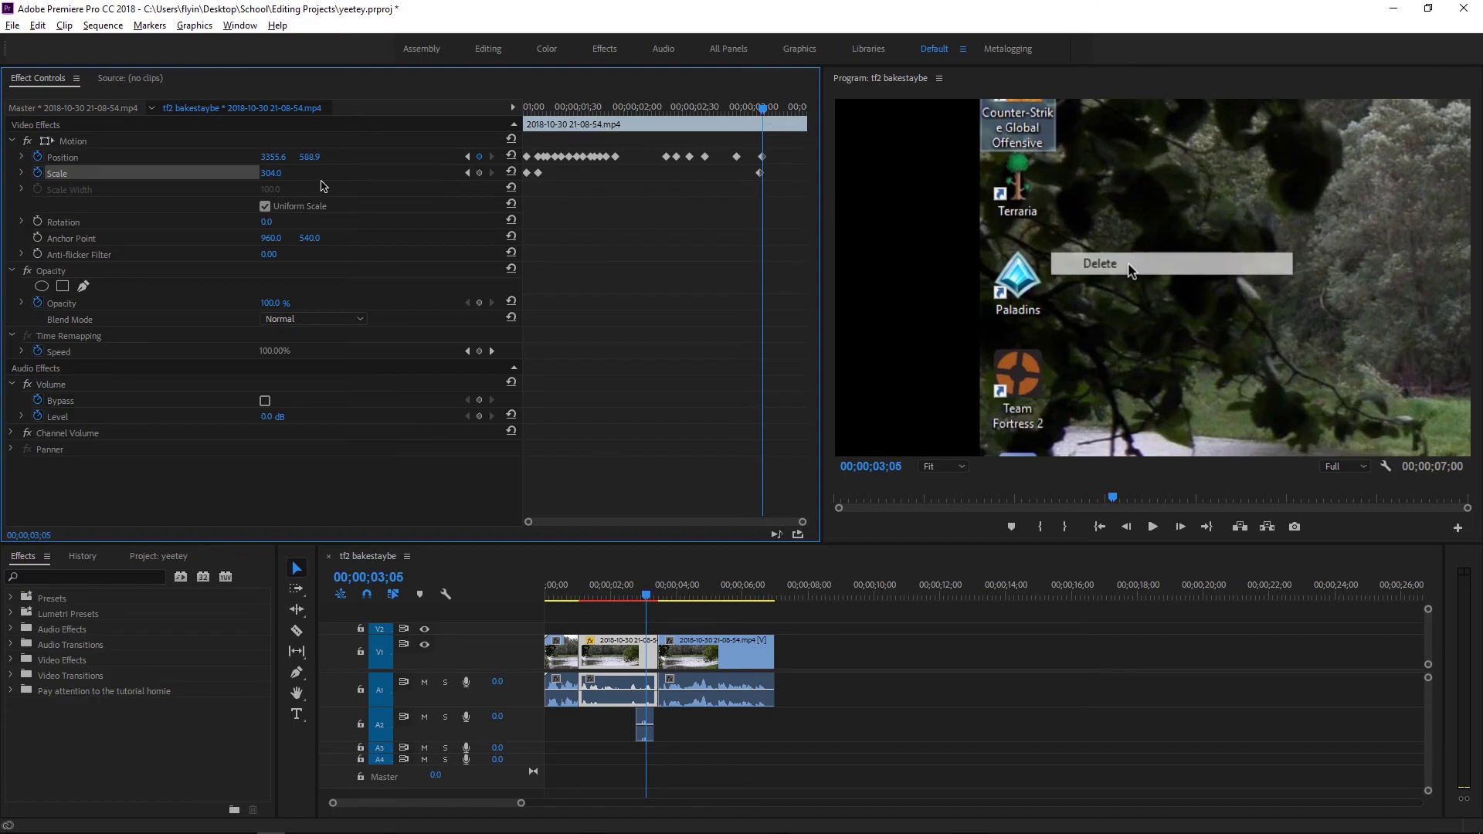
key("ctrl+z")
key("ctrl+z")
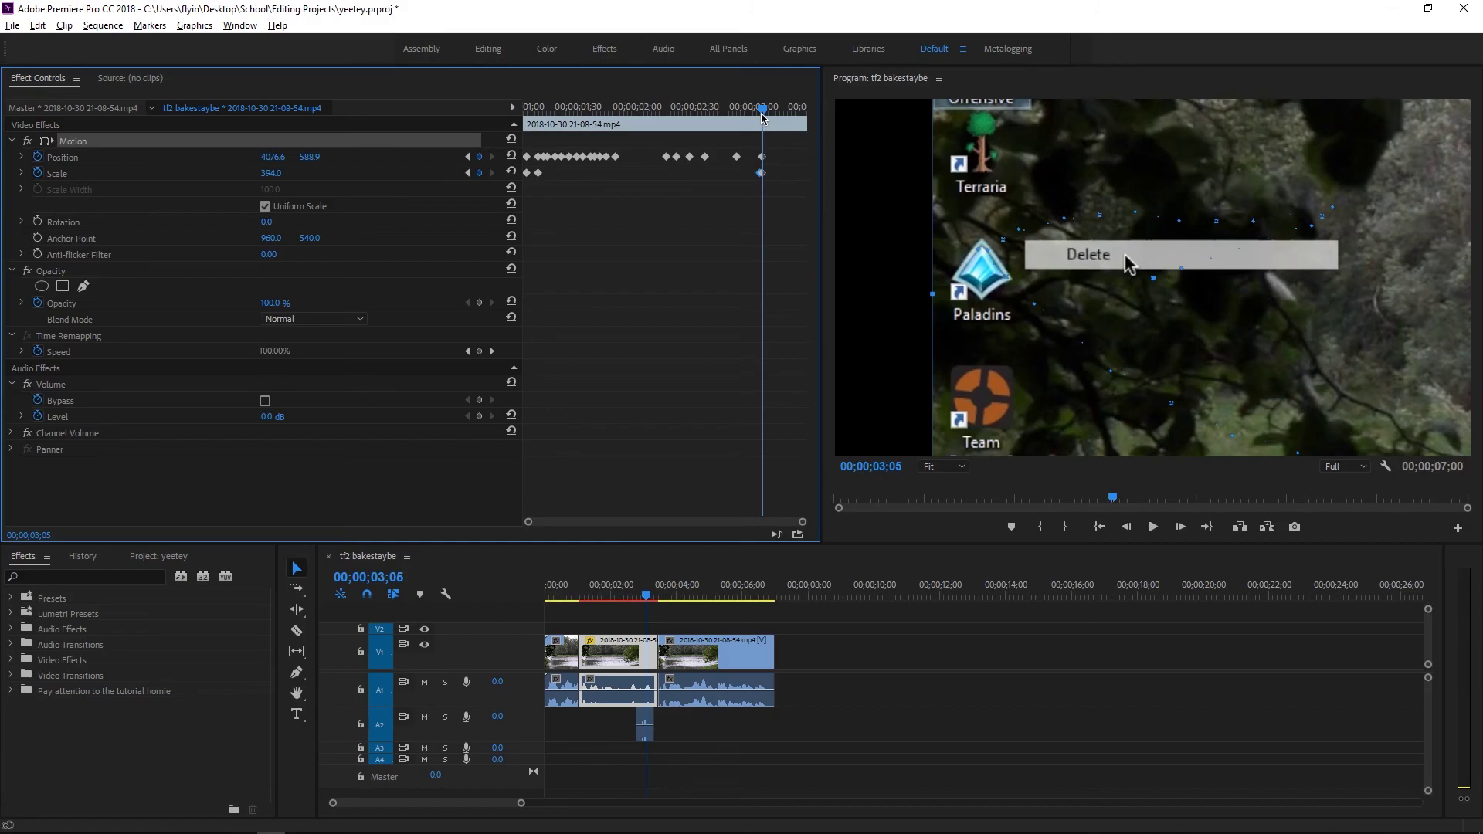
left_click_drag(763, 116, 770, 112)
key("ctrl+z")
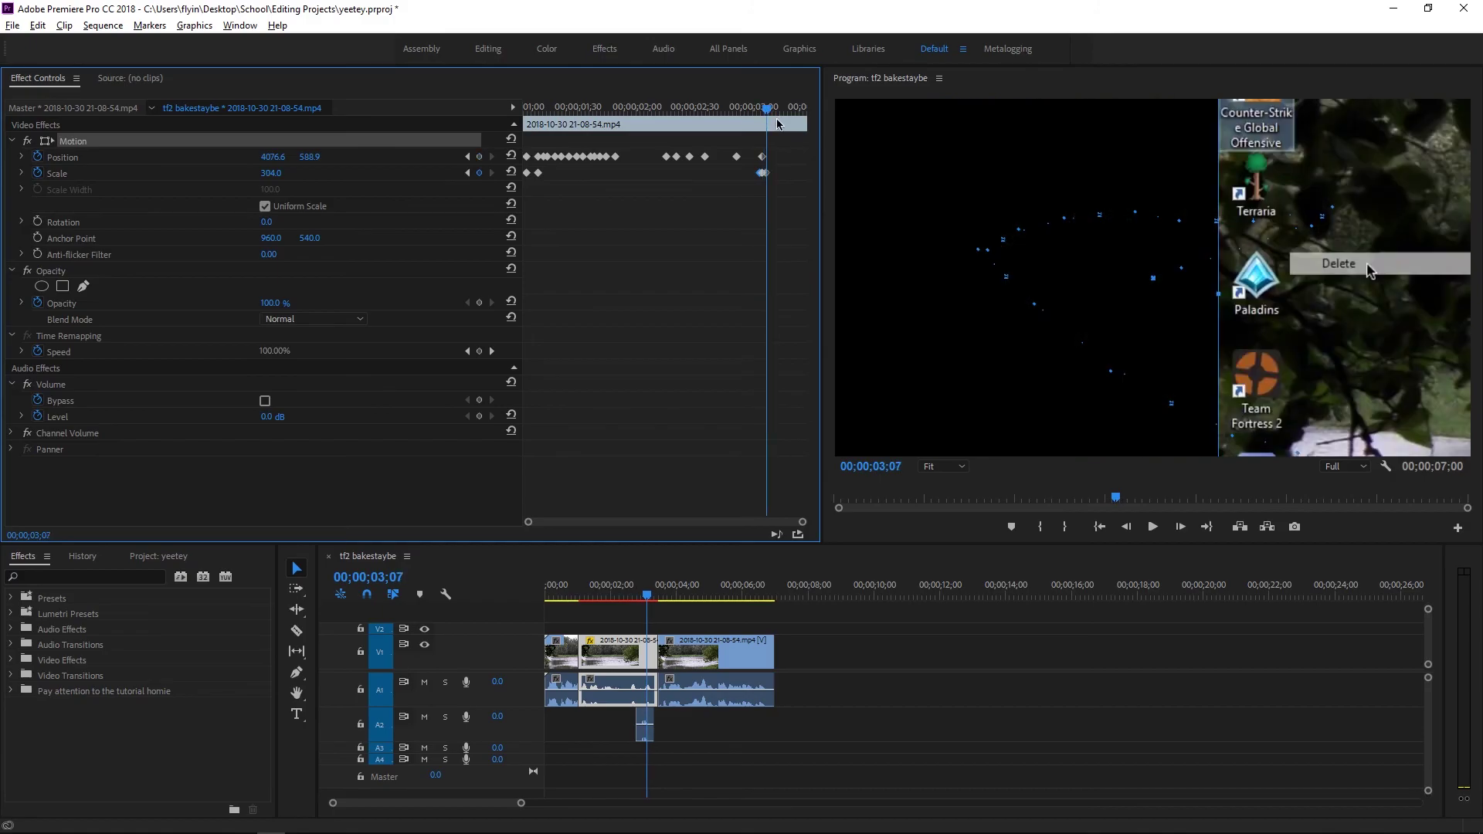
left_click(1097, 179)
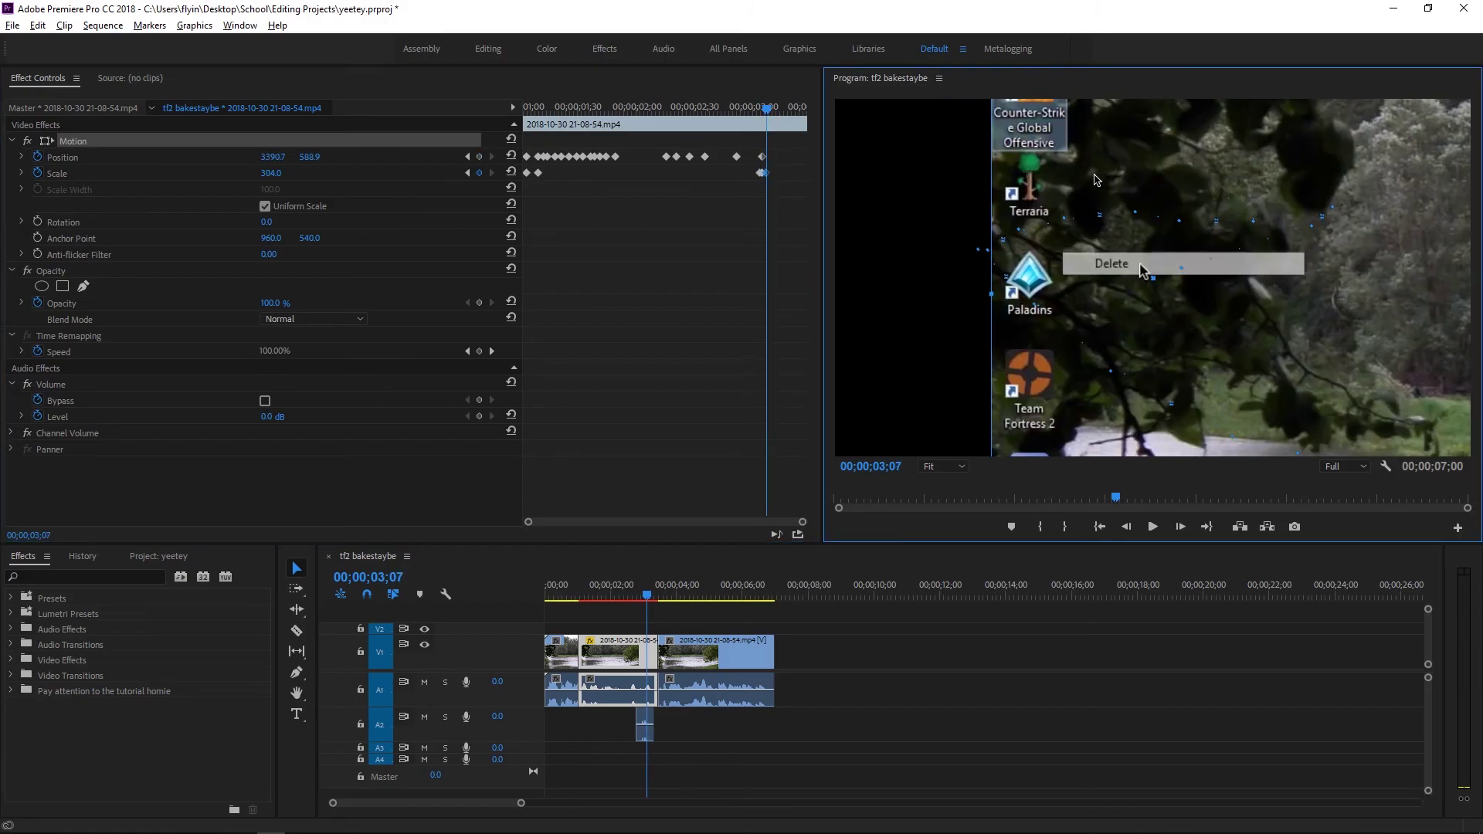
Continue Position keyframes past 03;13 to 03;25, panning back to 1972.3, 714.9.
left_click_drag(767, 112, 778, 112)
left_click(1187, 139)
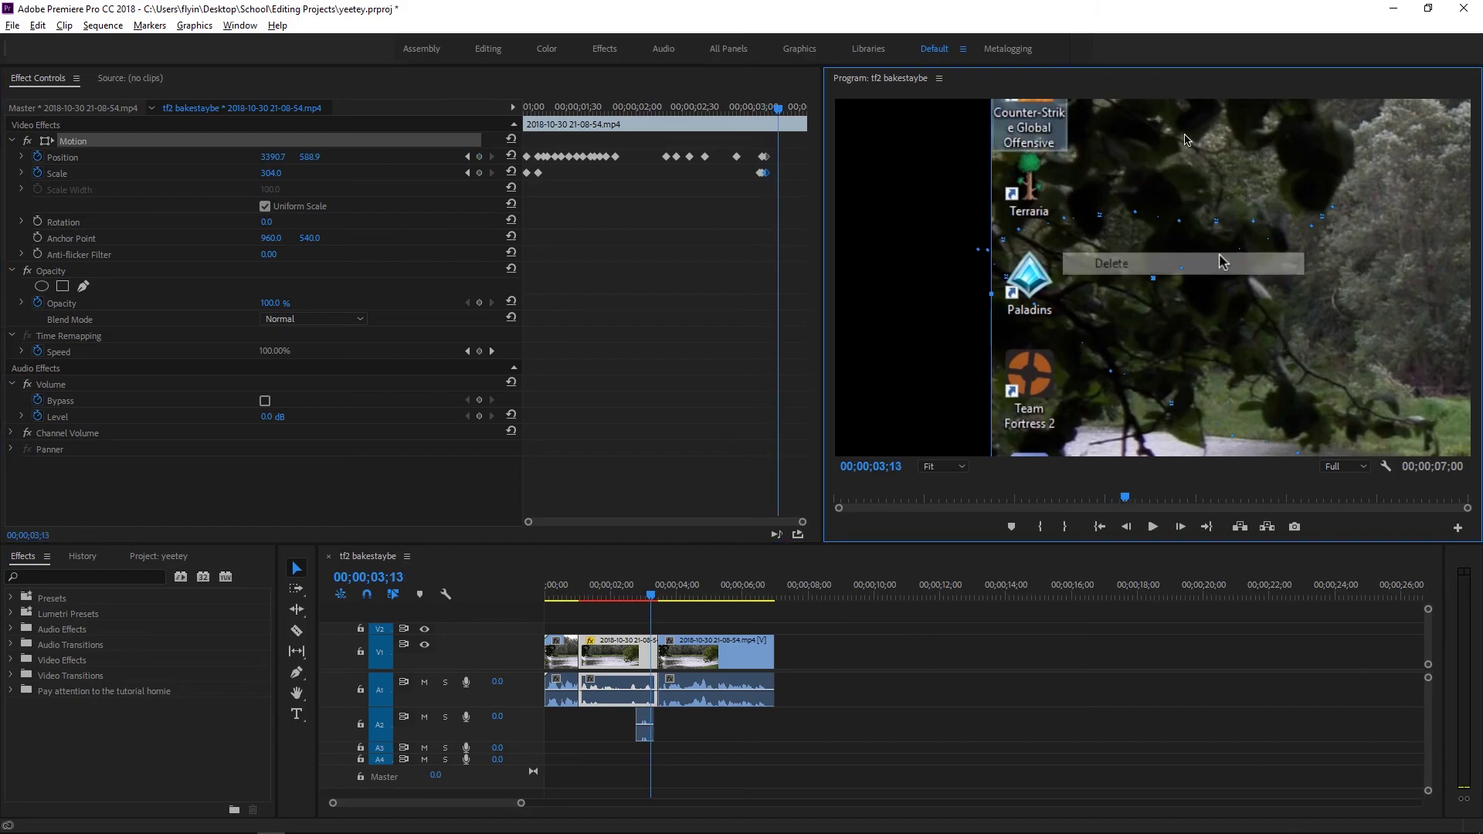
left_click_drag(780, 112, 802, 114)
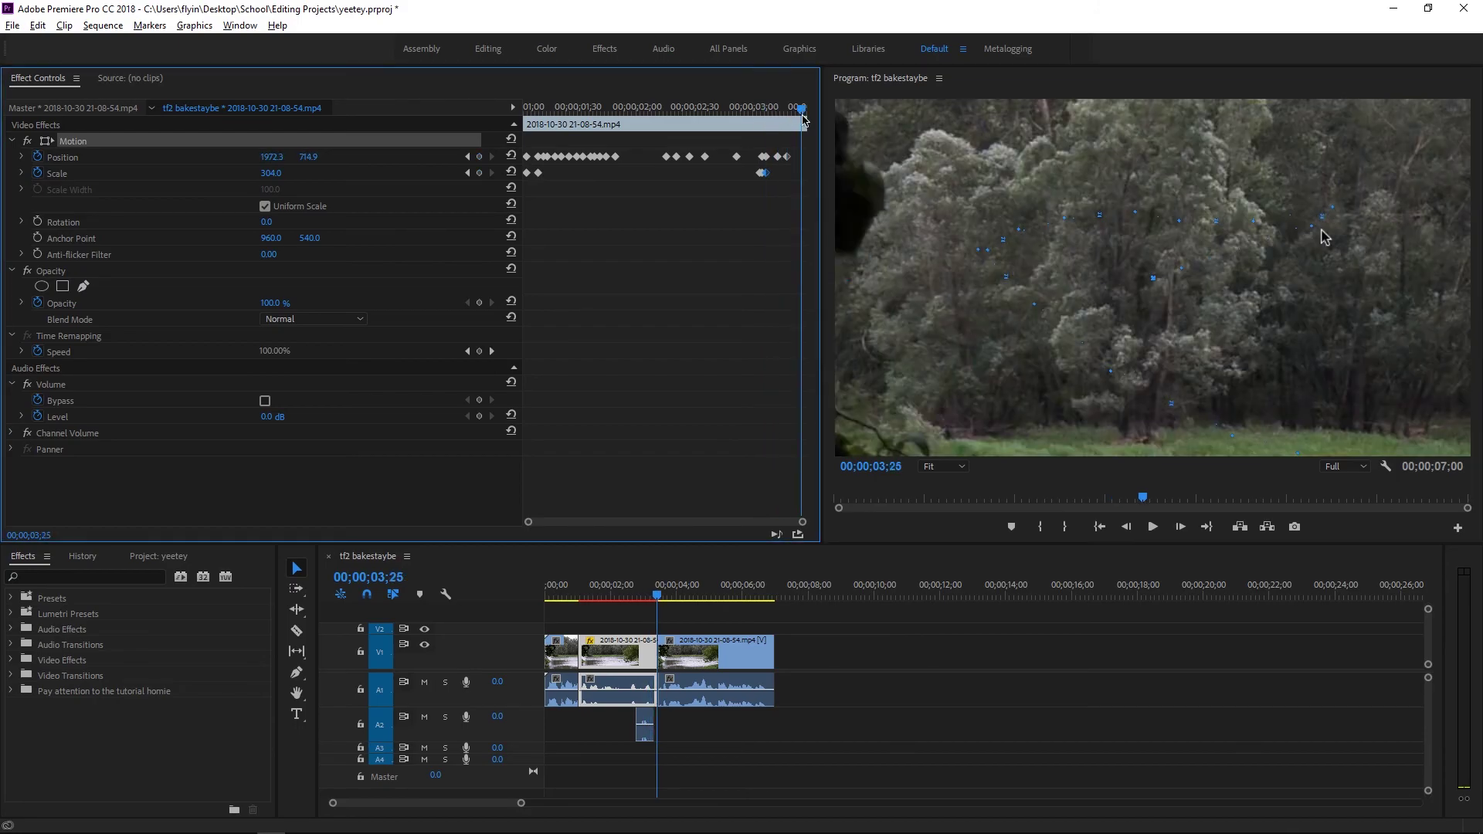
Keyframe Scale and Position at 03;25, then reset to Position 960, 540 and Scale 100 at 03;27.
left_click(479, 172)
left_click(479, 156)
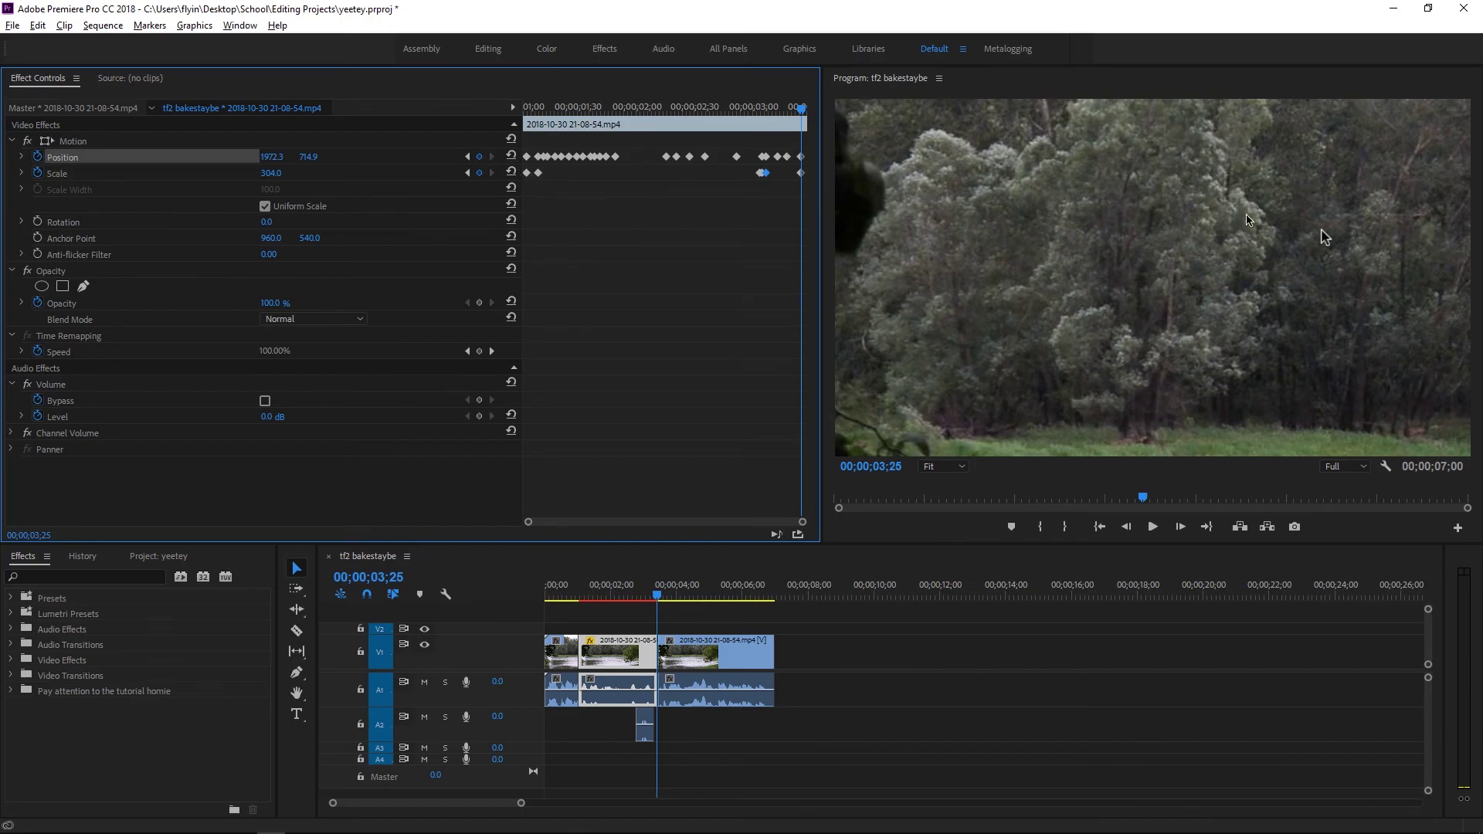
left_click(1266, 210)
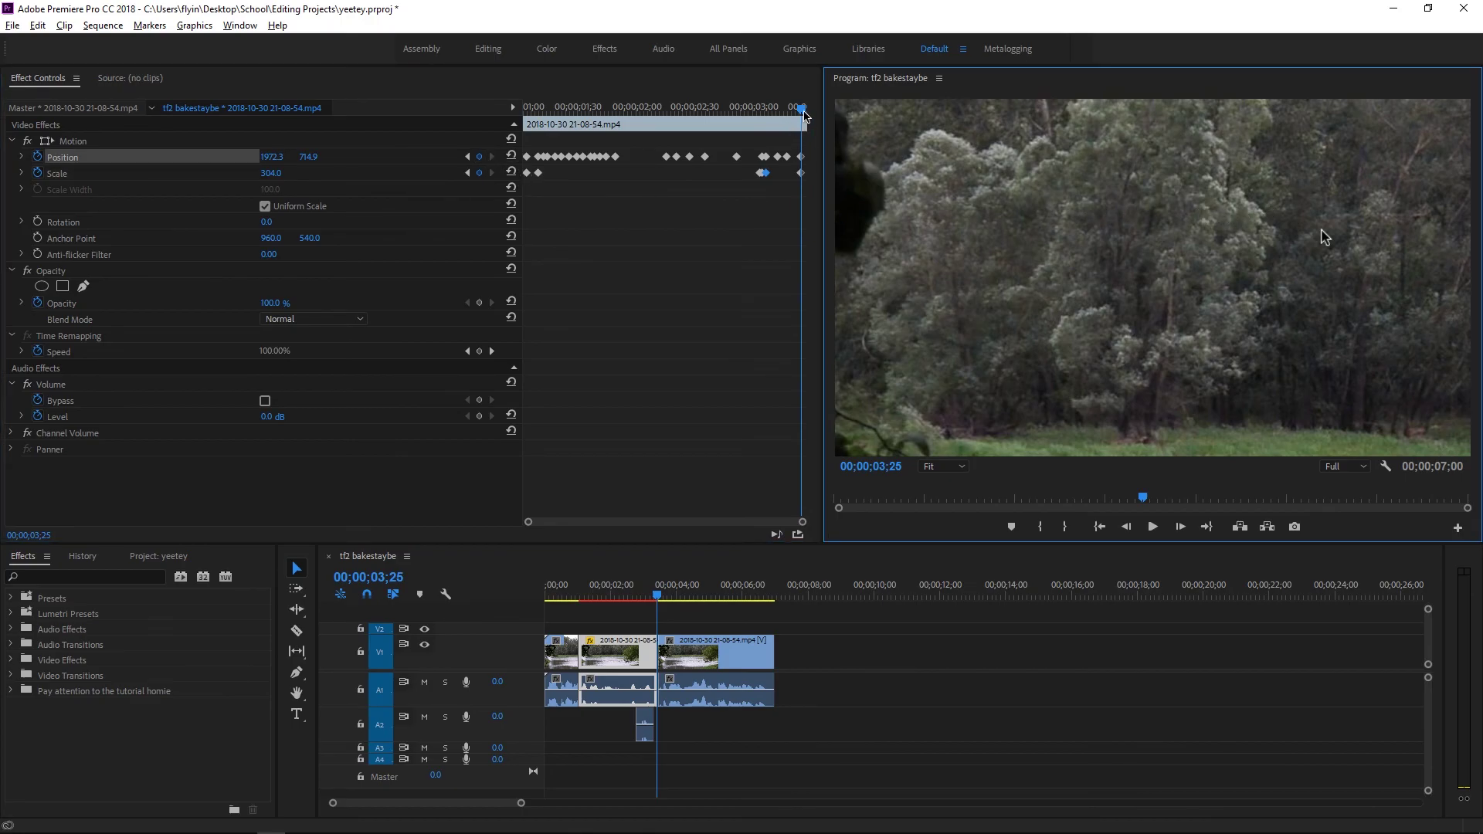
left_click(804, 115)
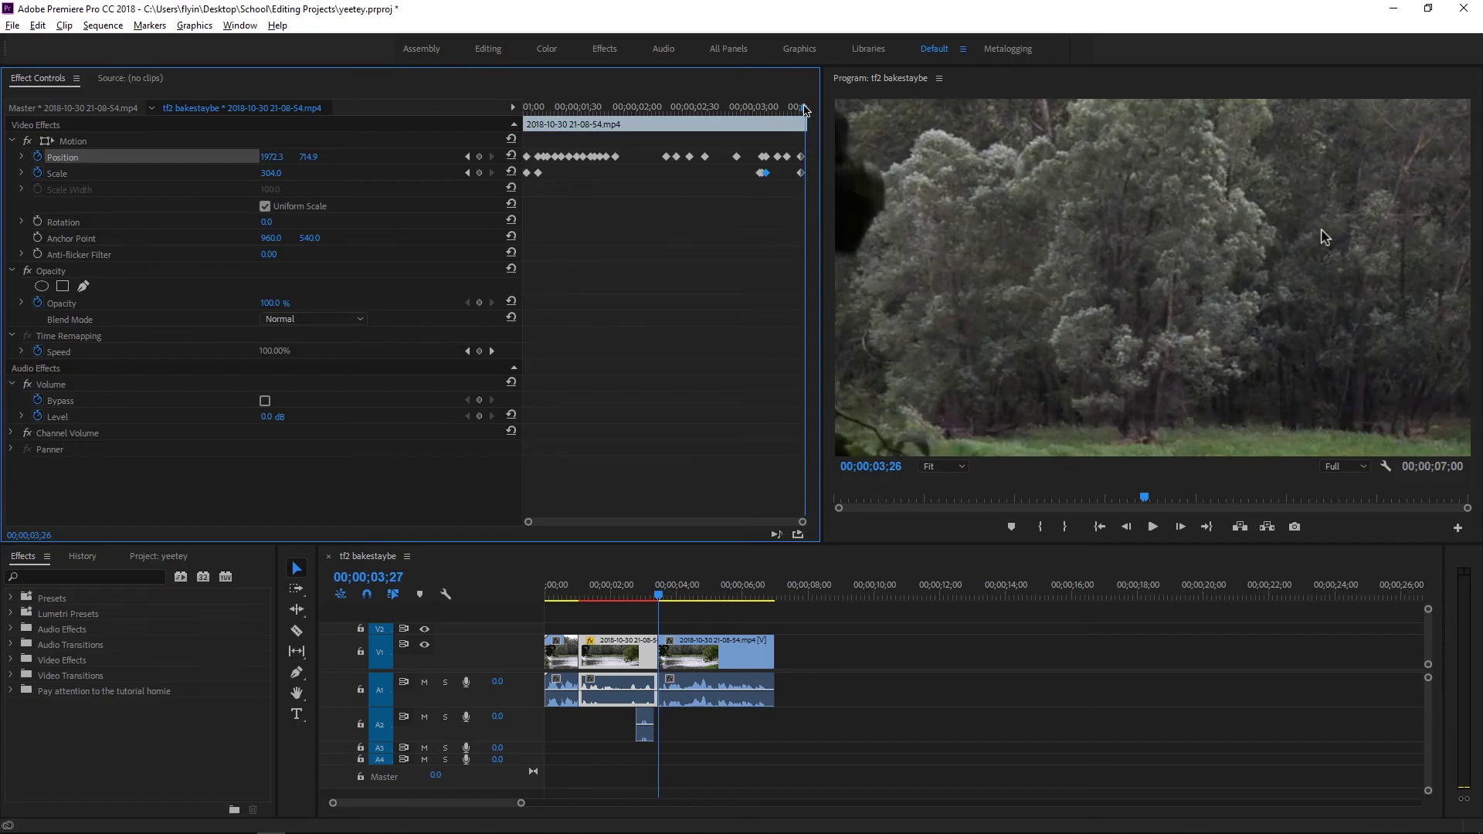
left_click_drag(805, 109, 805, 110)
left_click(511, 156)
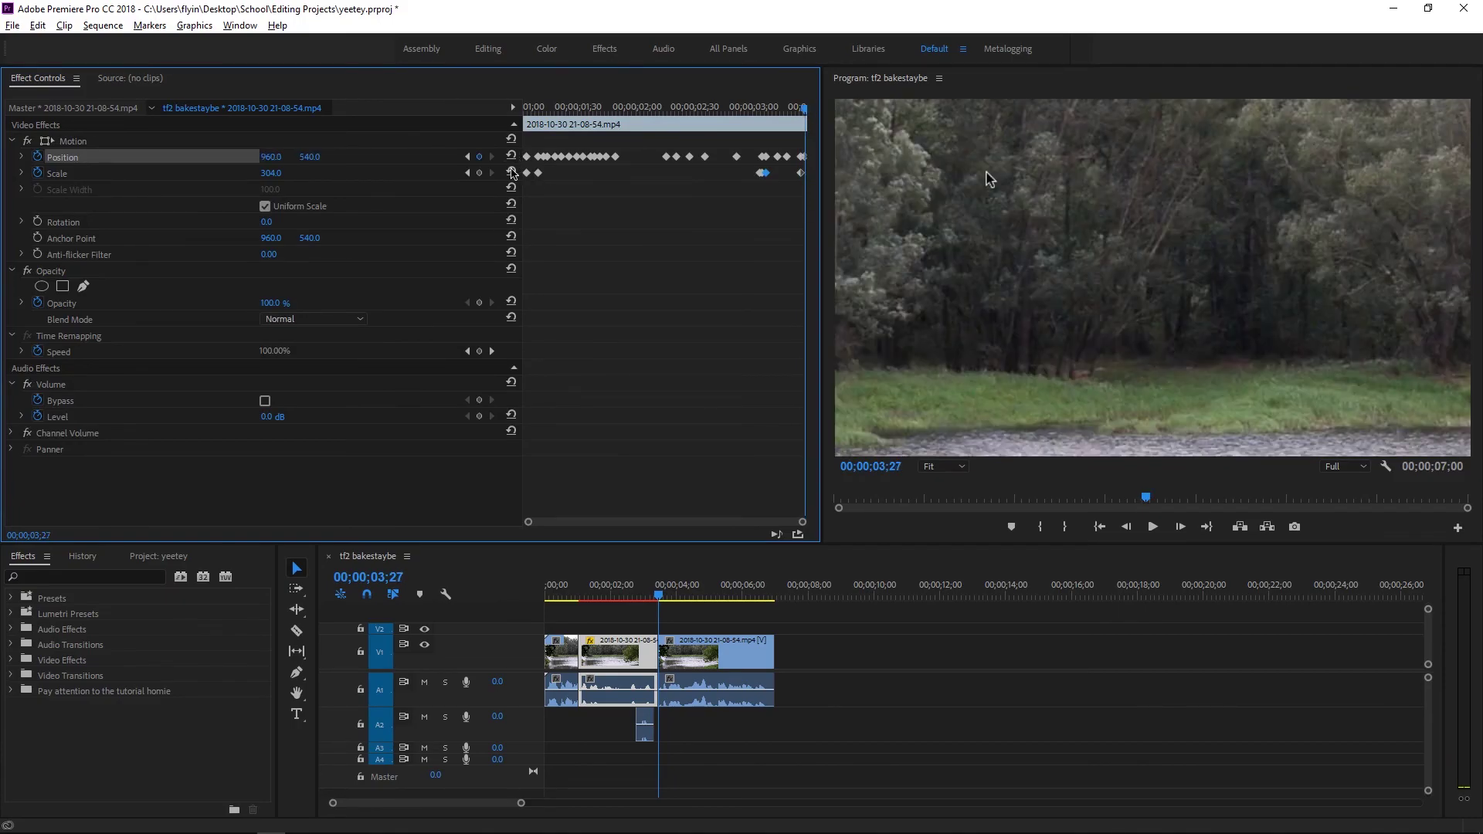
left_click(511, 172)
left_click(512, 173)
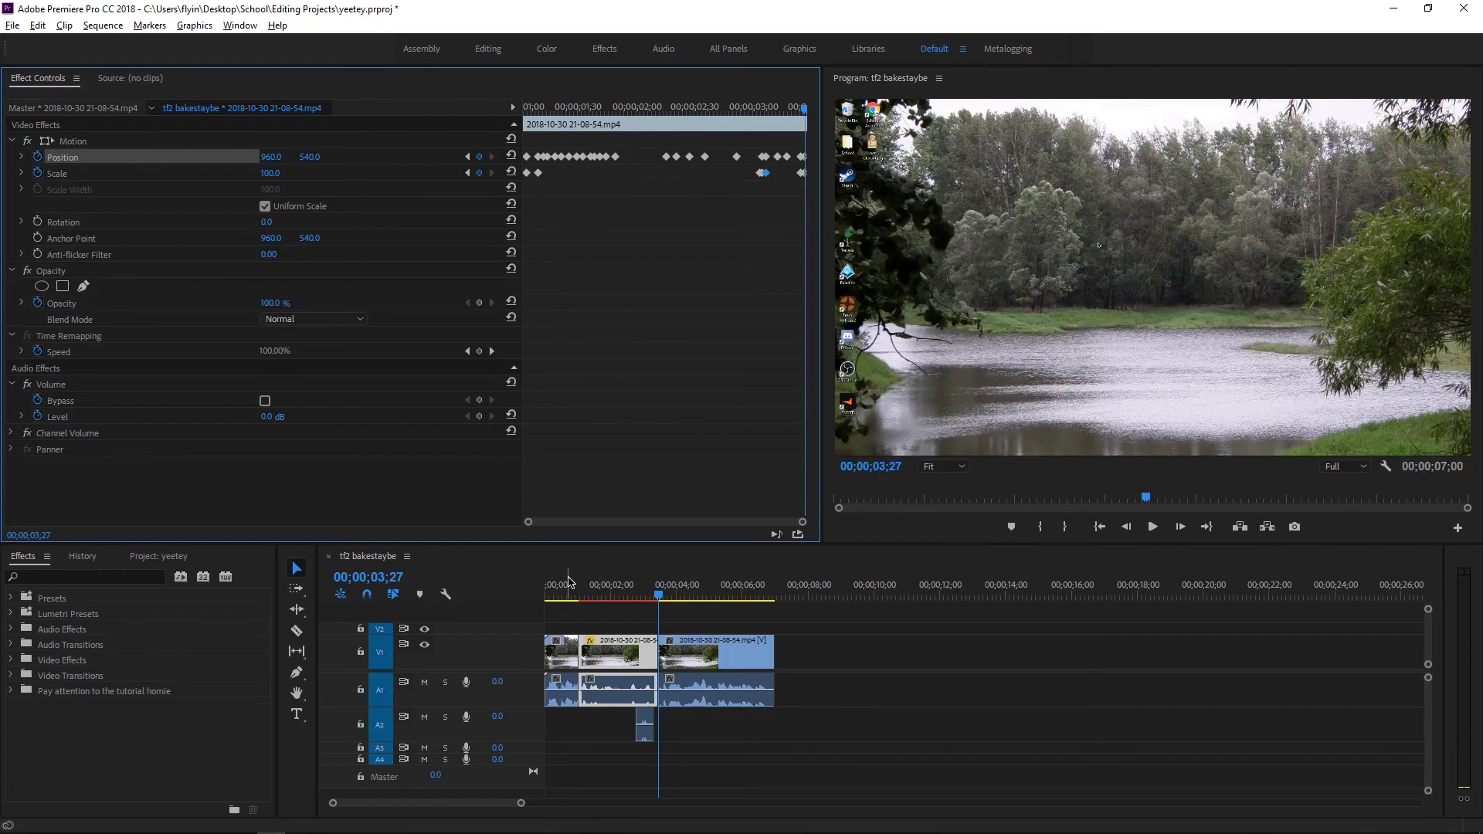
Set In at 0;20 and Out at 3;54, then render the 146-frame preview.
left_click(567, 585)
key("i")
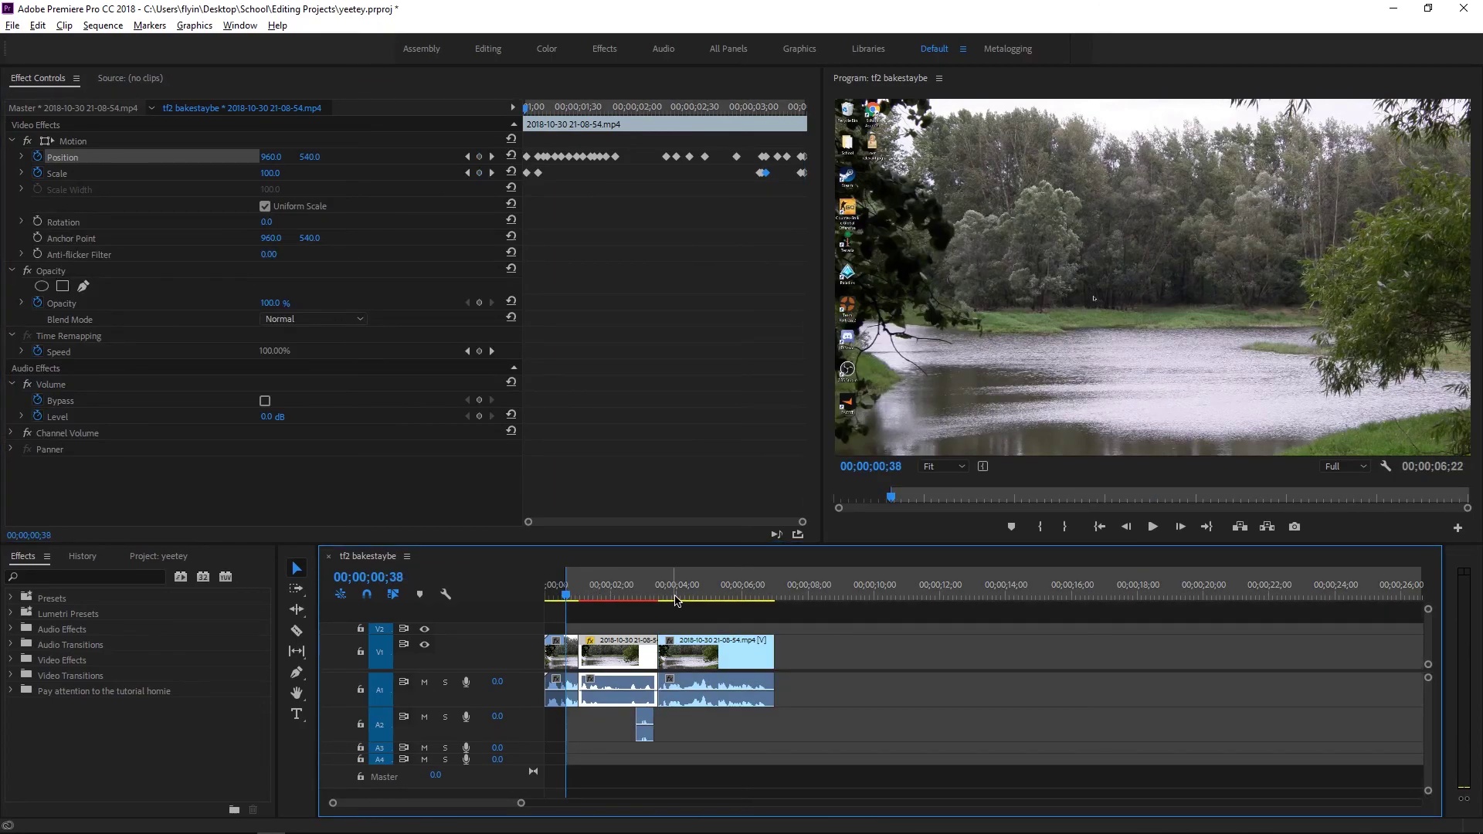
left_click(670, 596)
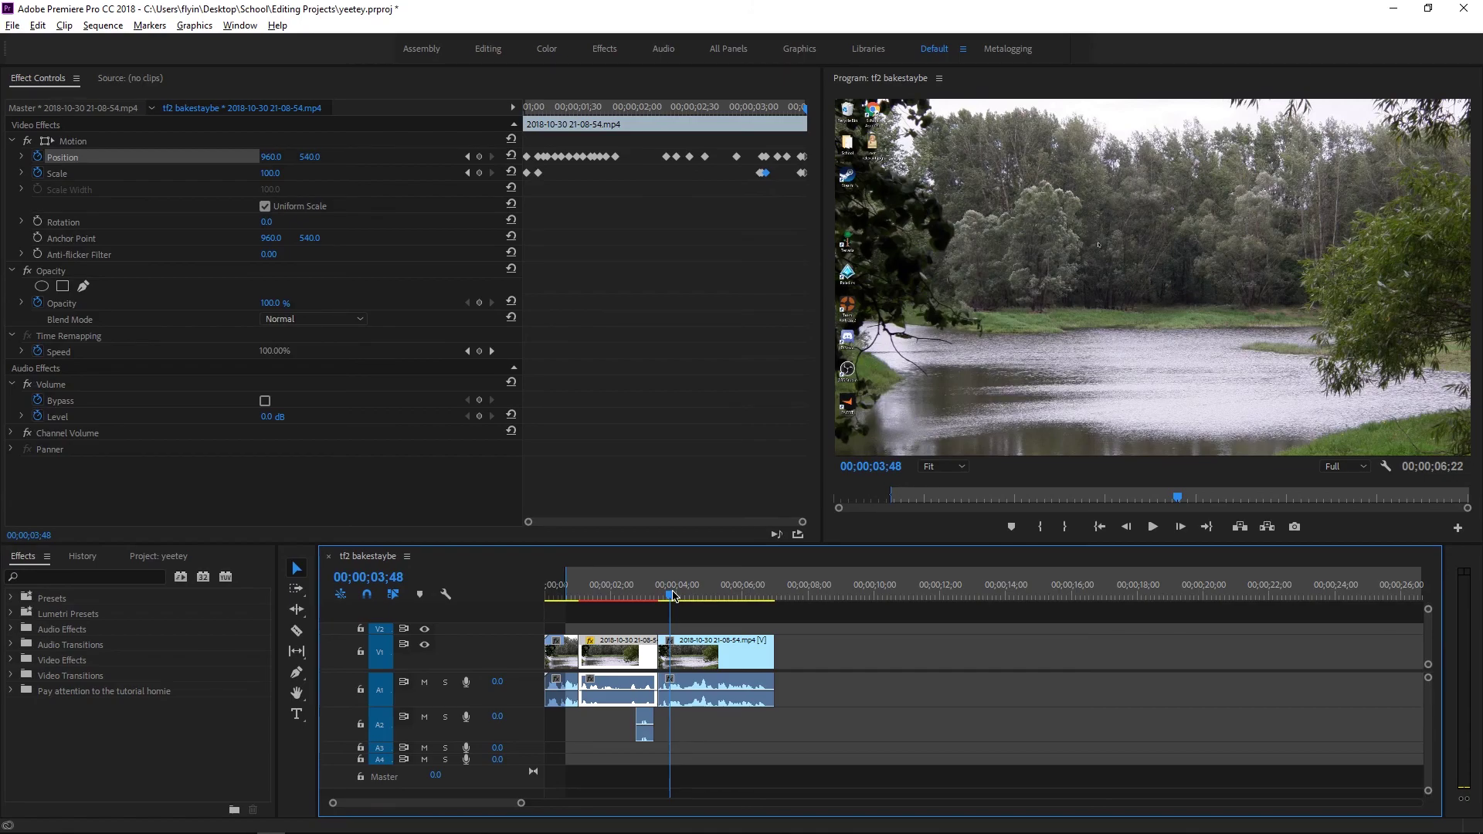
left_click(555, 595)
key("i")
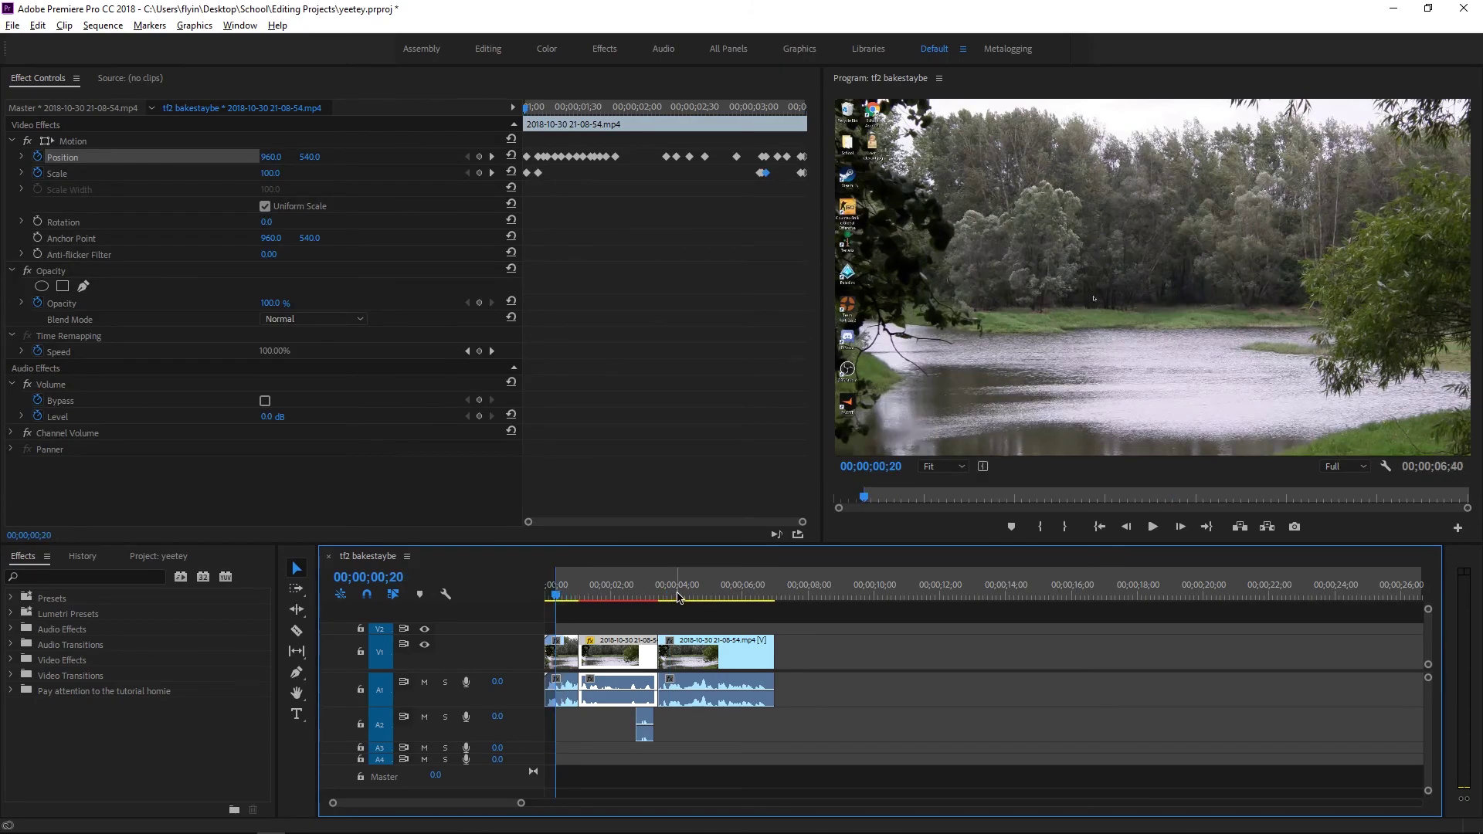
left_click(674, 596)
key("o")
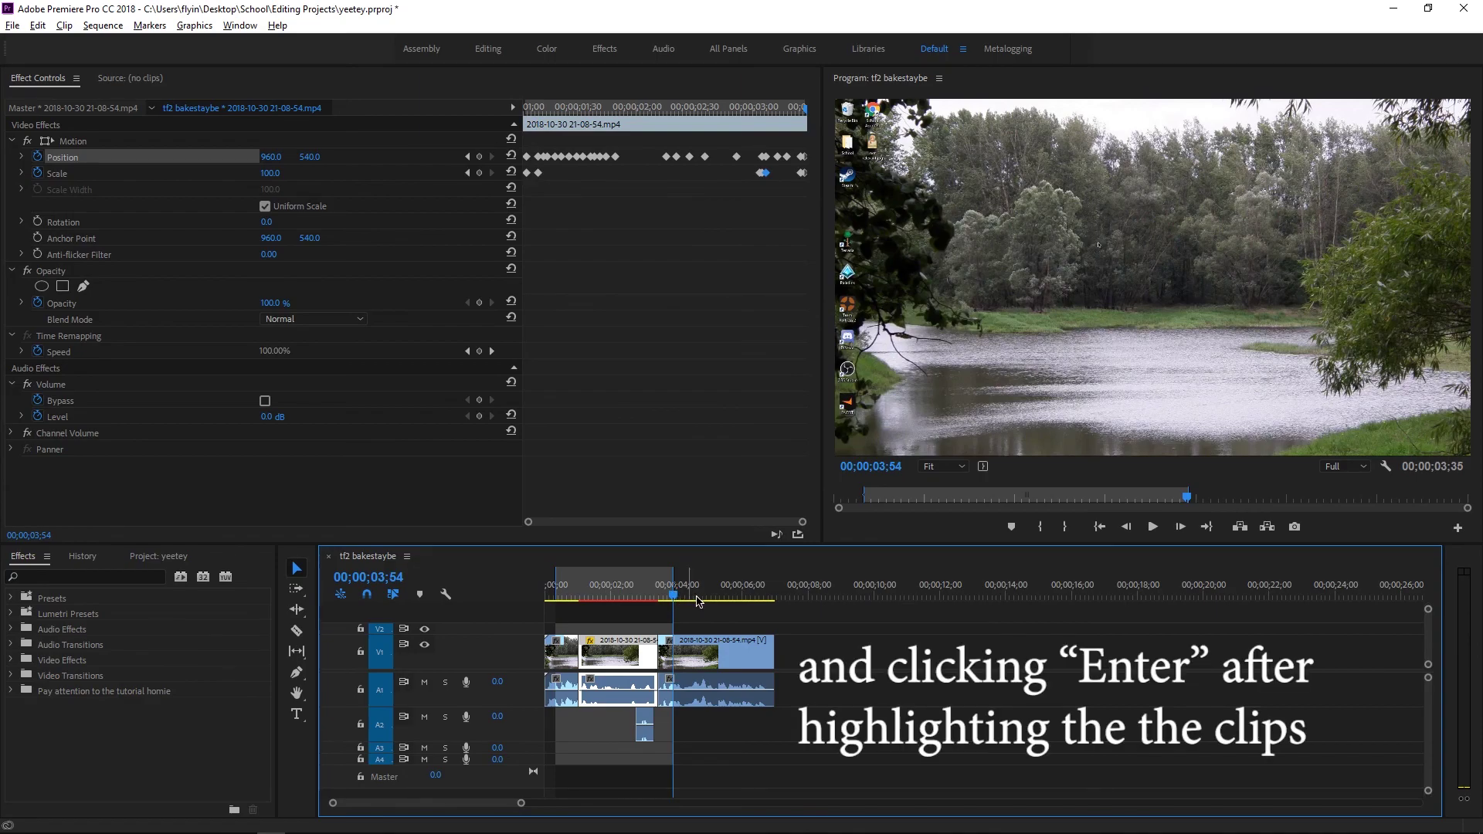
key("Return")
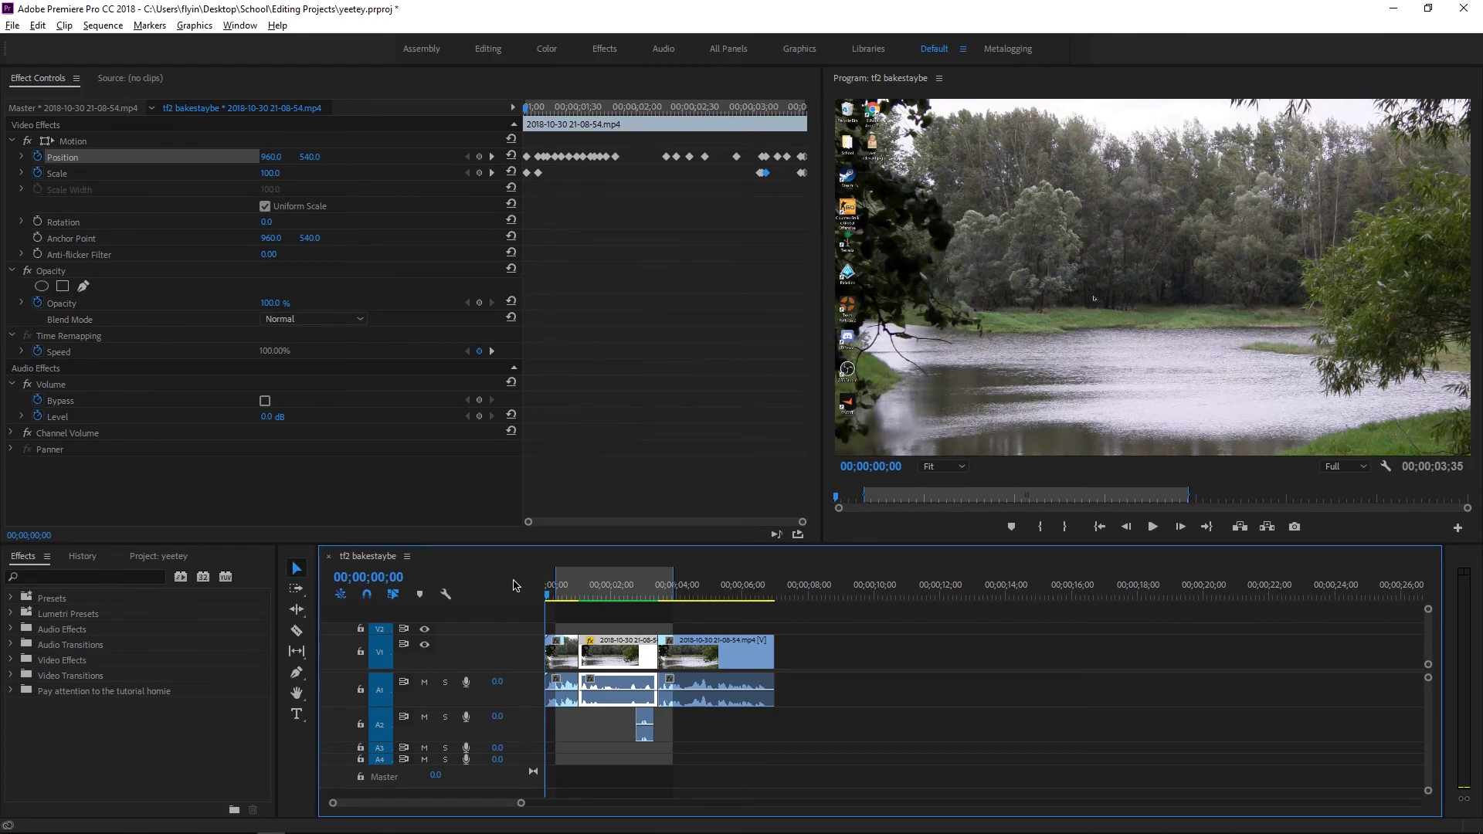
Play the rendered sequence through to the end, then scrub back to the opening river shot.
key("space")
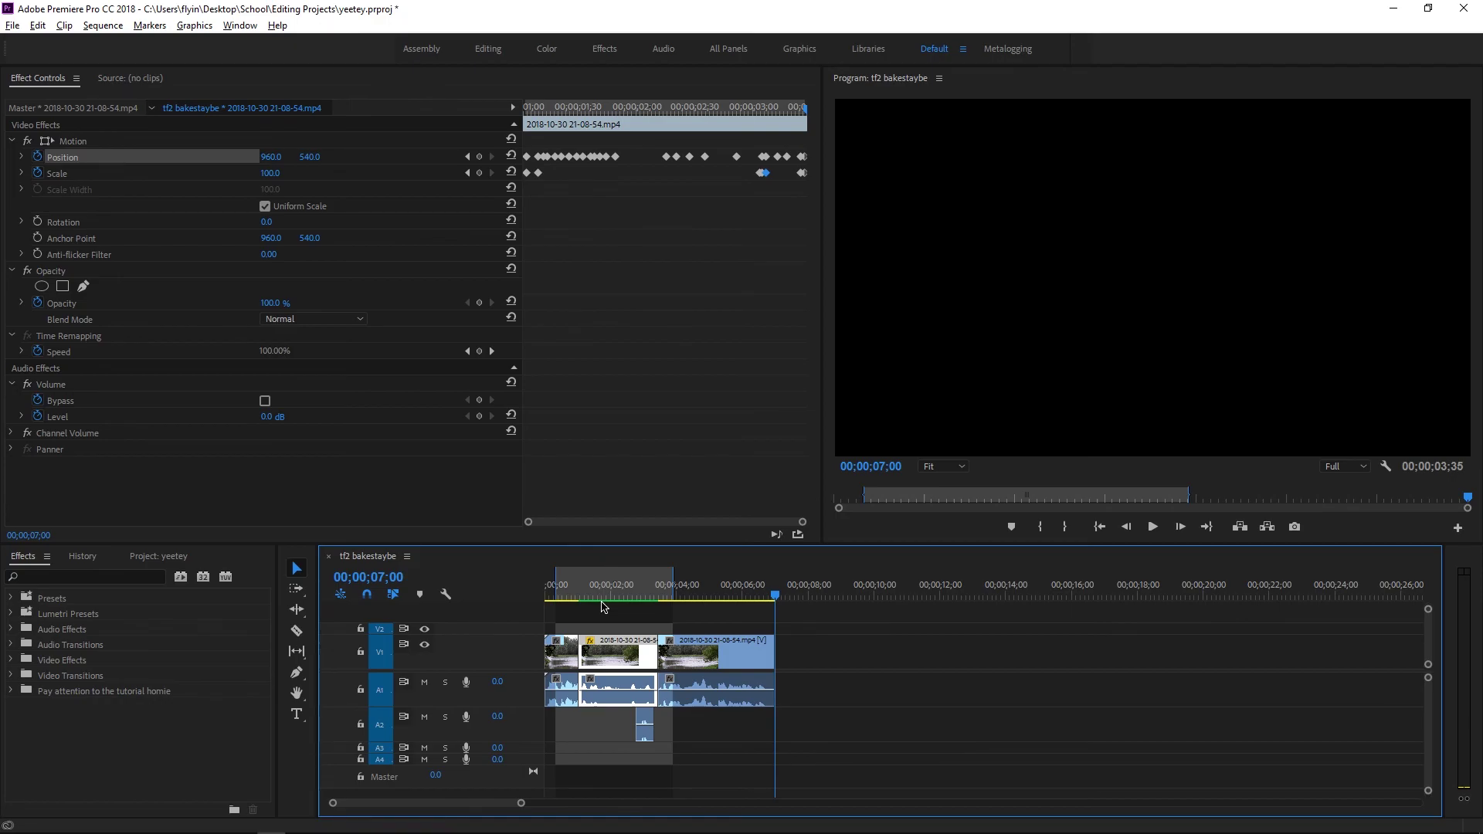
left_click_drag(592, 588, 565, 590)
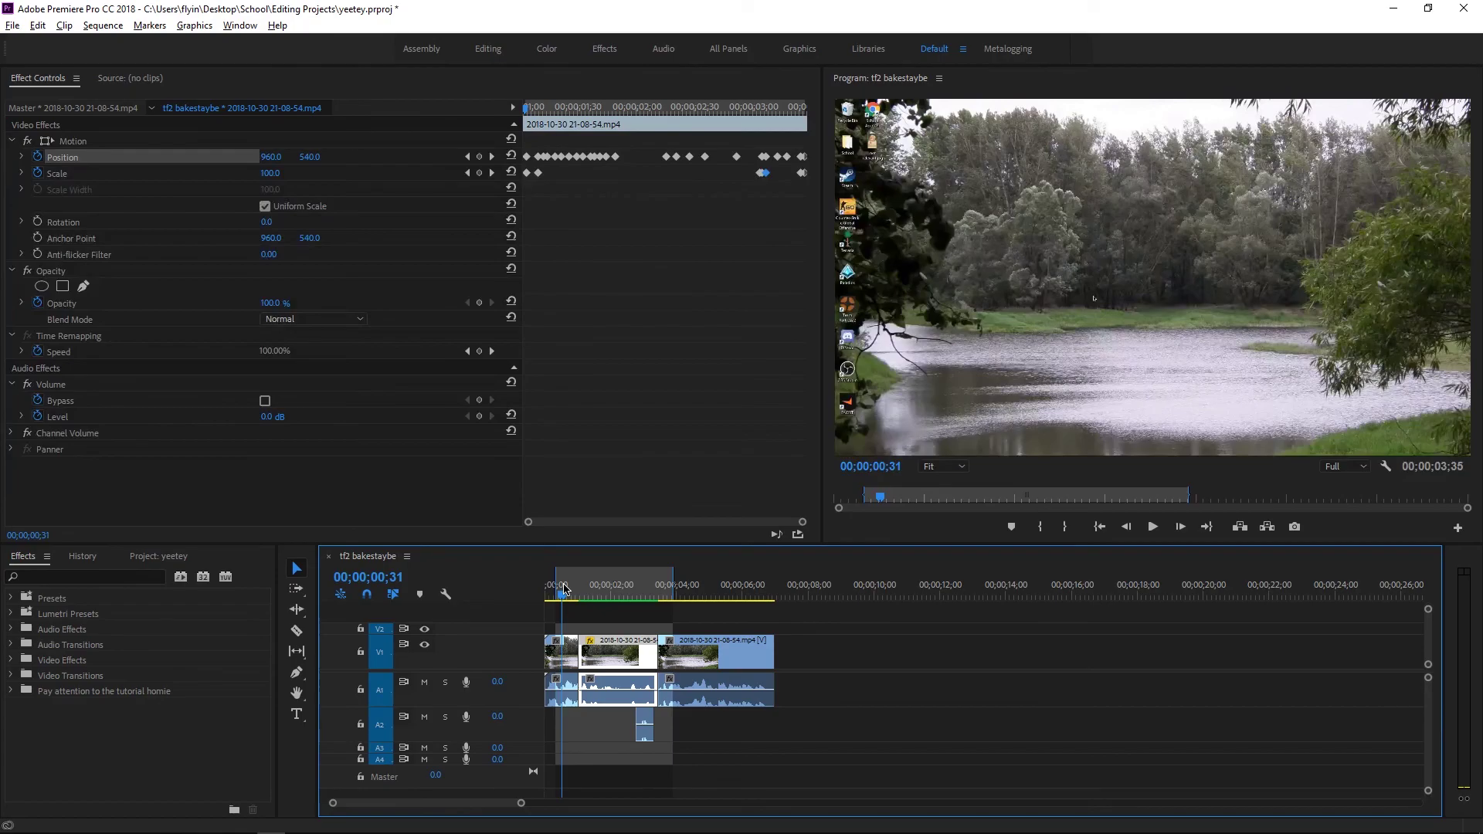